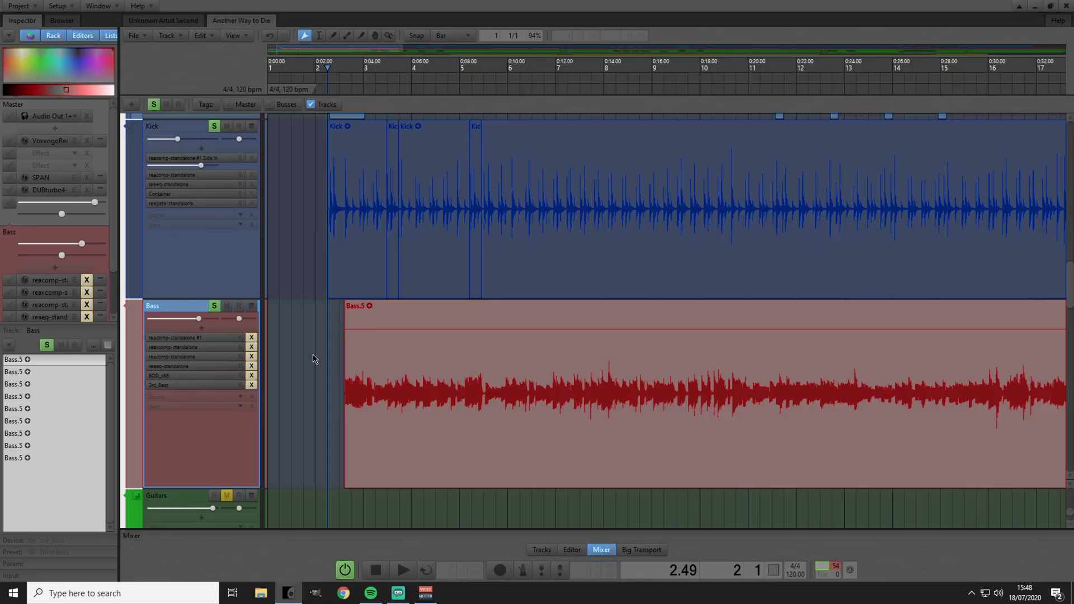
# - Play the soloed Kick and Bass tracks together to audition the bass sound
pyautogui.press('space')
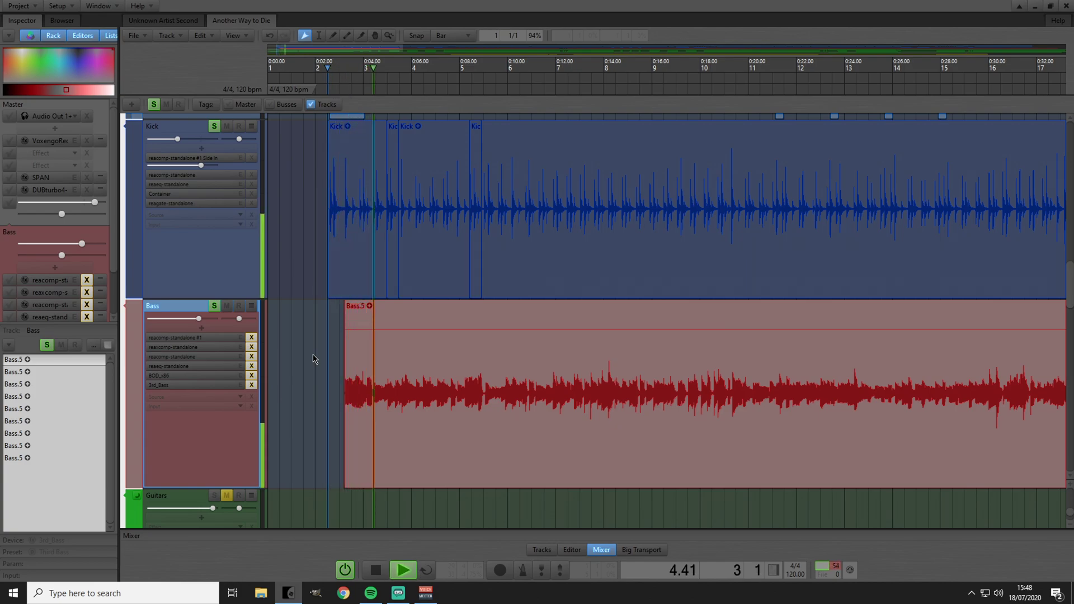
pyautogui.press('space')
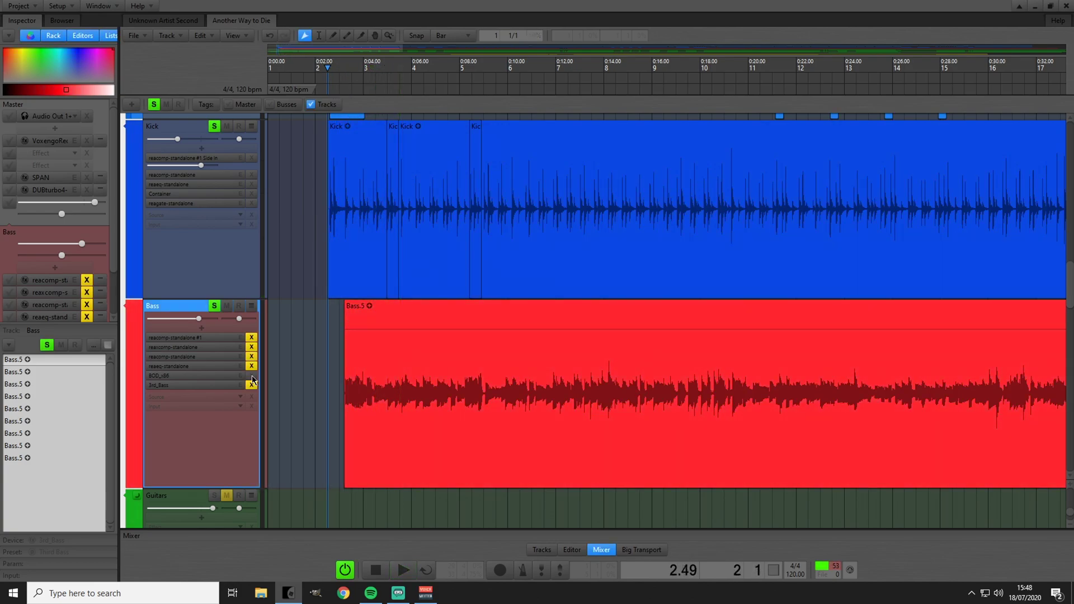
pyautogui.press('space')
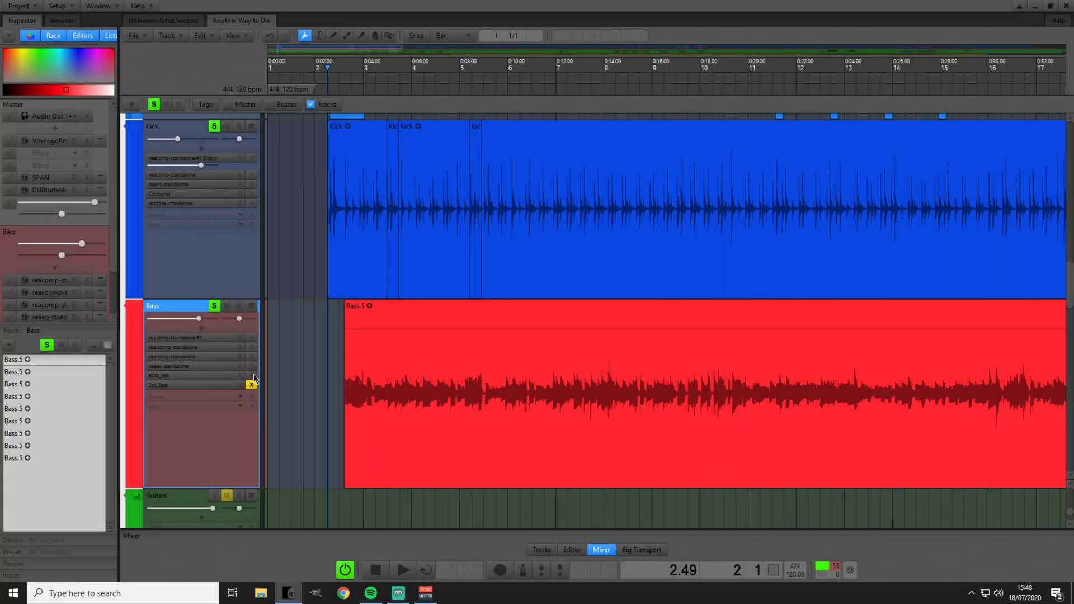
# - Bypass the ReaEQ and the three compressor effects above it on the Bass track
pyautogui.click(251, 366)
pyautogui.click(251, 356)
pyautogui.click(251, 347)
pyautogui.click(252, 337)
pyautogui.scroll(-3, 307, 356)
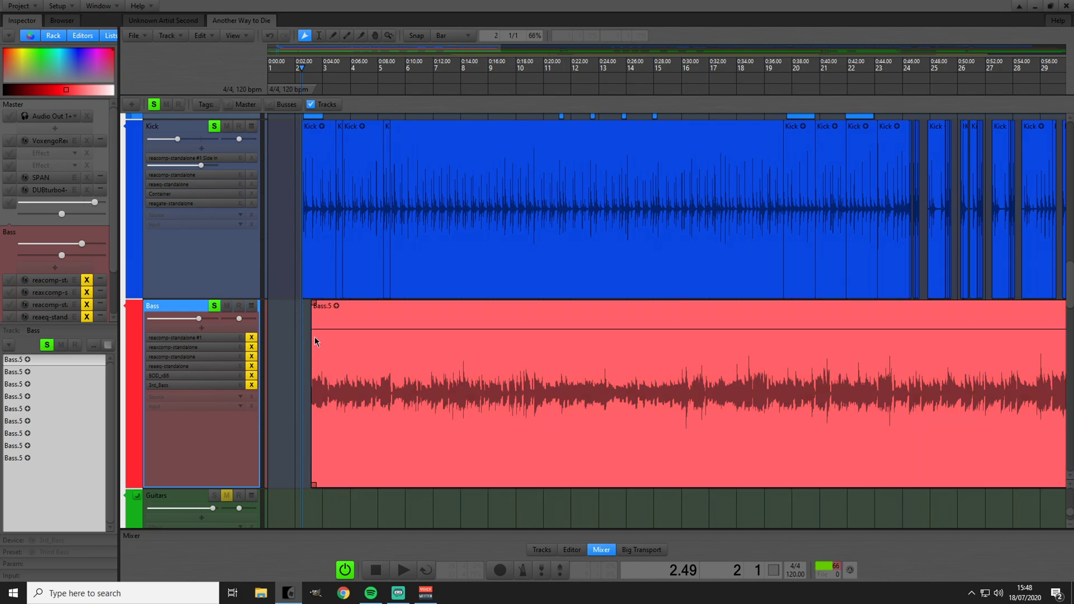
pyautogui.scroll(3, 308, 313)
pyautogui.scroll(2, 309, 314)
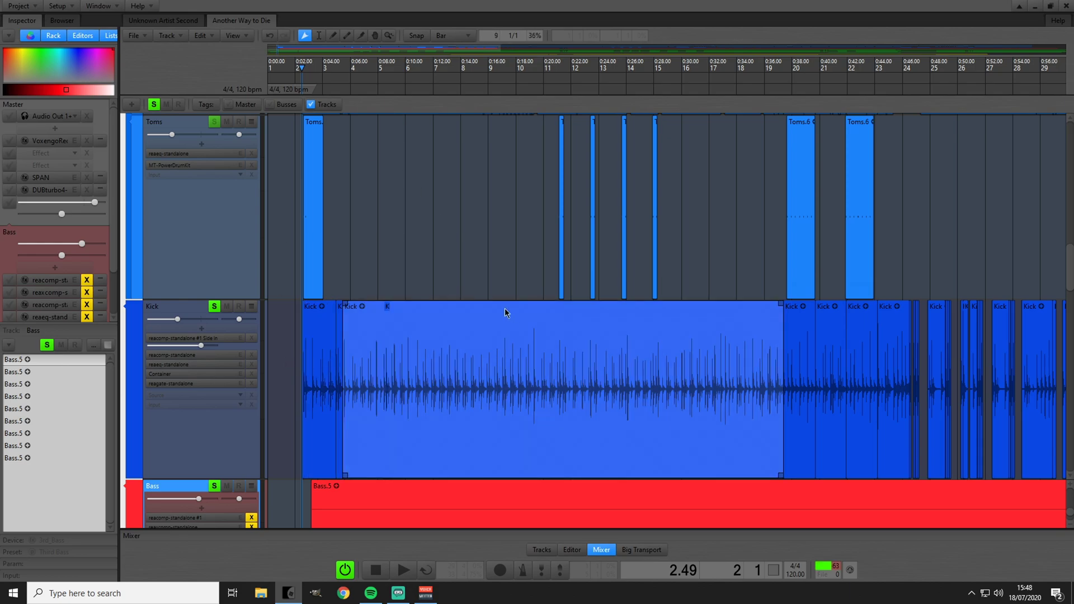
pyautogui.scroll(5, 336, 360)
pyautogui.scroll(-8, 399, 391)
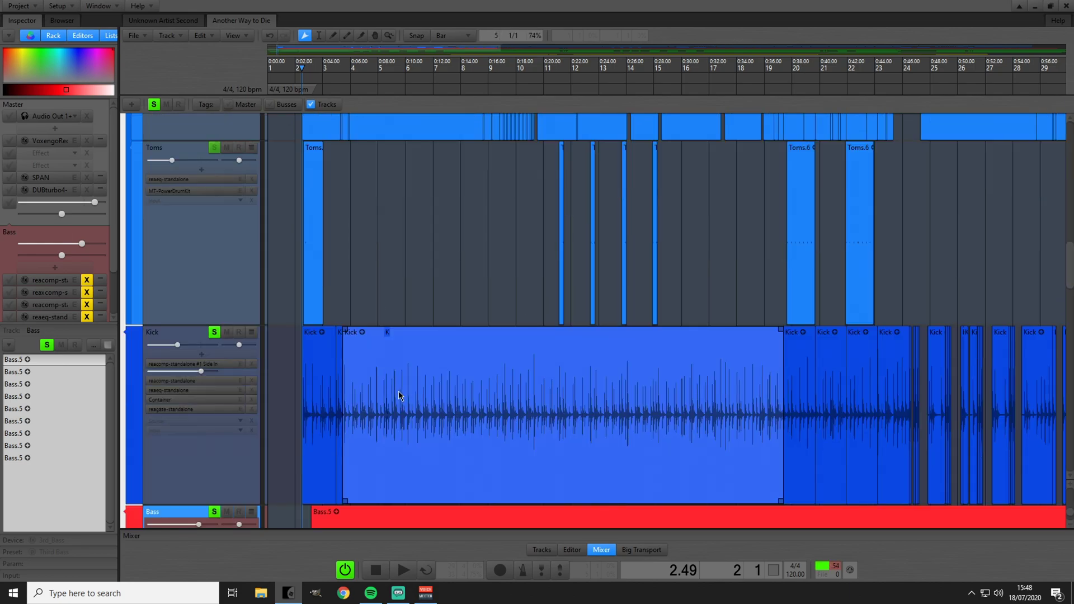
pyautogui.scroll(-1, 294, 427)
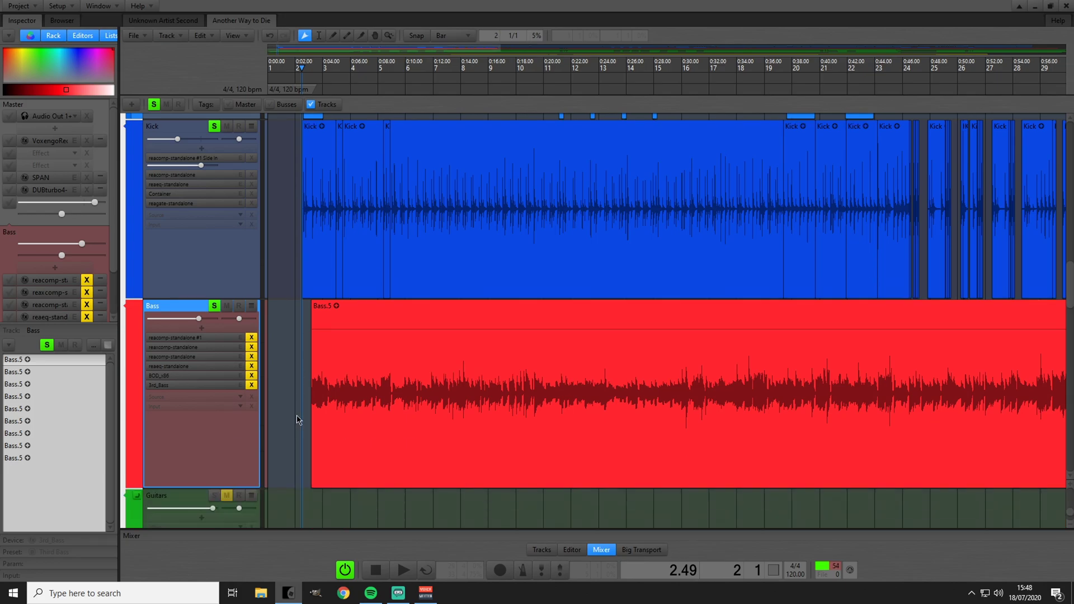
# - Clear all solos, solo only the Bass track and listen to its unprocessed sound from the clip's start
pyautogui.click(314, 381)
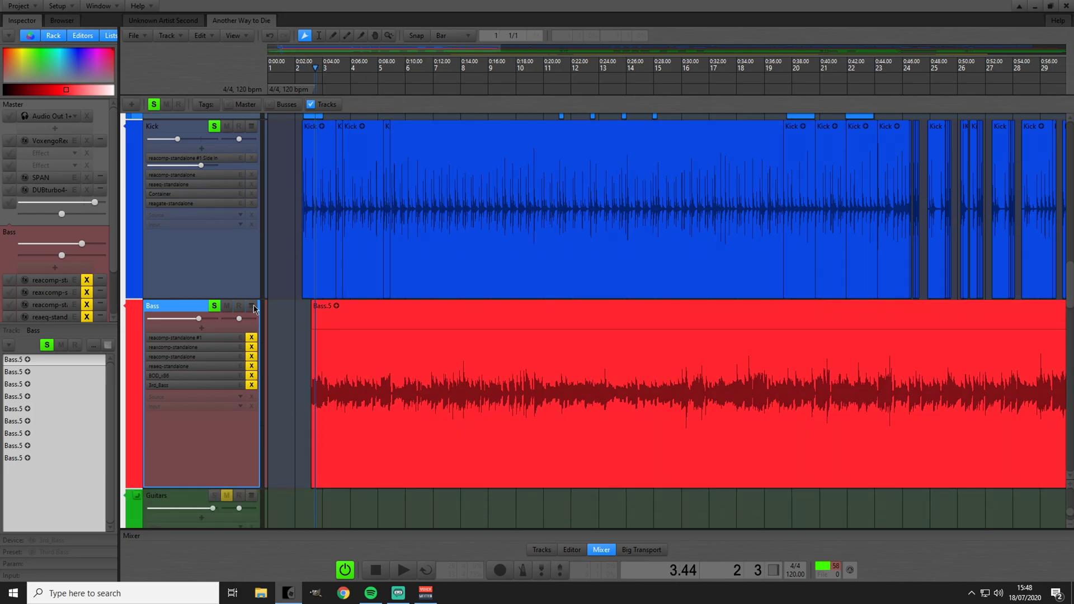
pyautogui.click(154, 106)
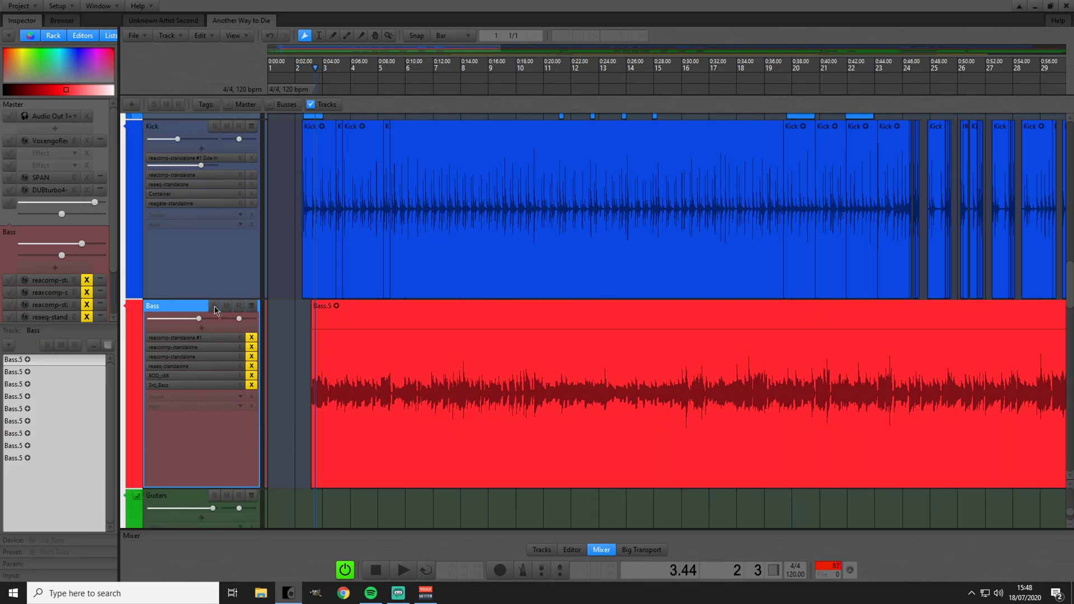
pyautogui.click(214, 307)
pyautogui.click(310, 370)
pyautogui.press('space')
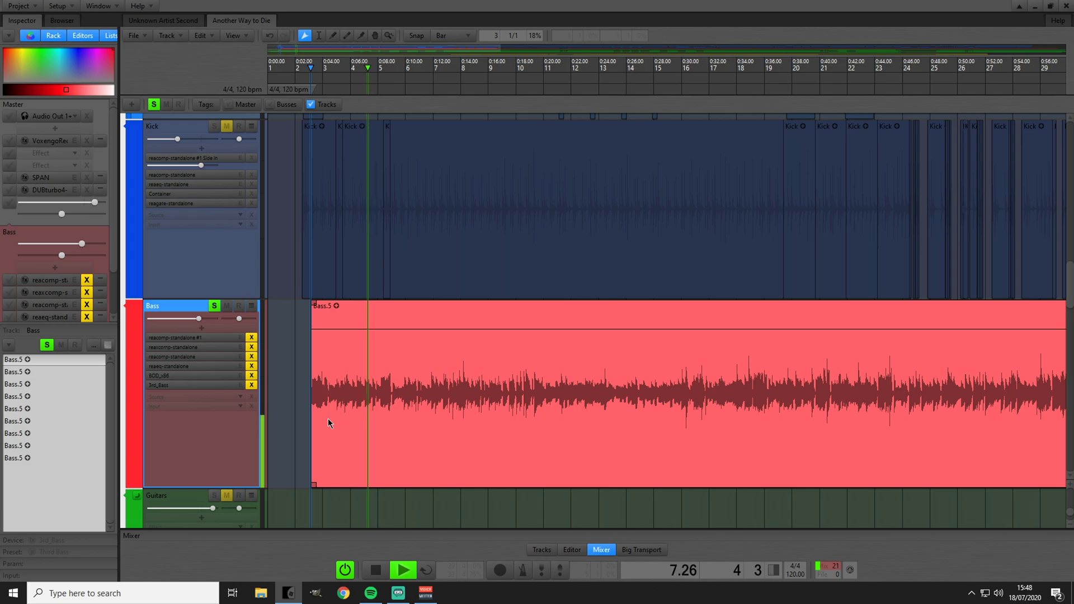
pyautogui.press('space')
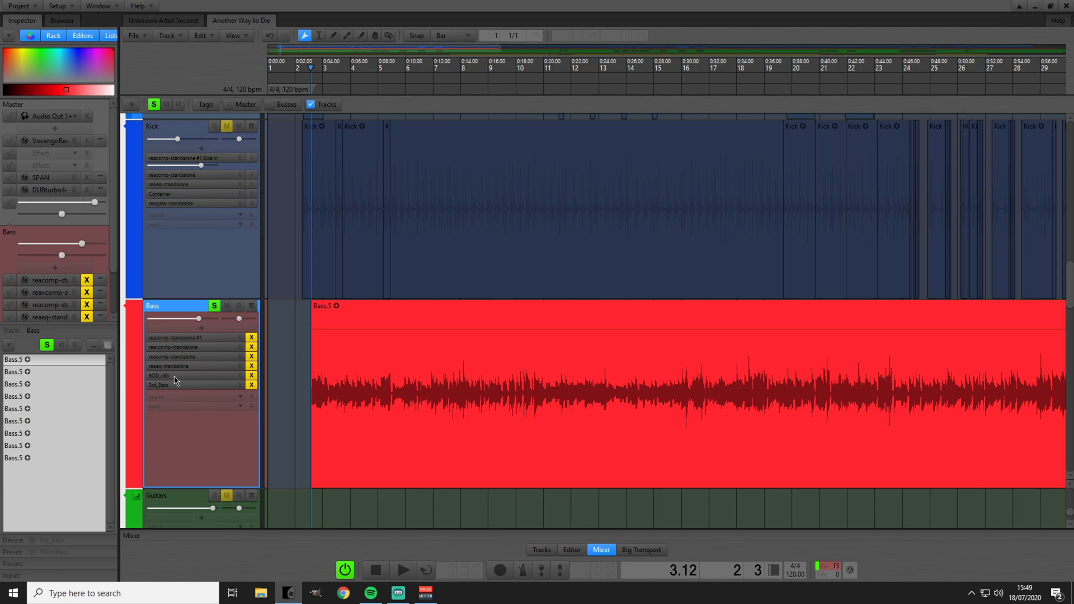
# - Open the 3rd_Bass amp effect on the Bass track and compare playback with it enabled and bypassed
pyautogui.click(240, 385)
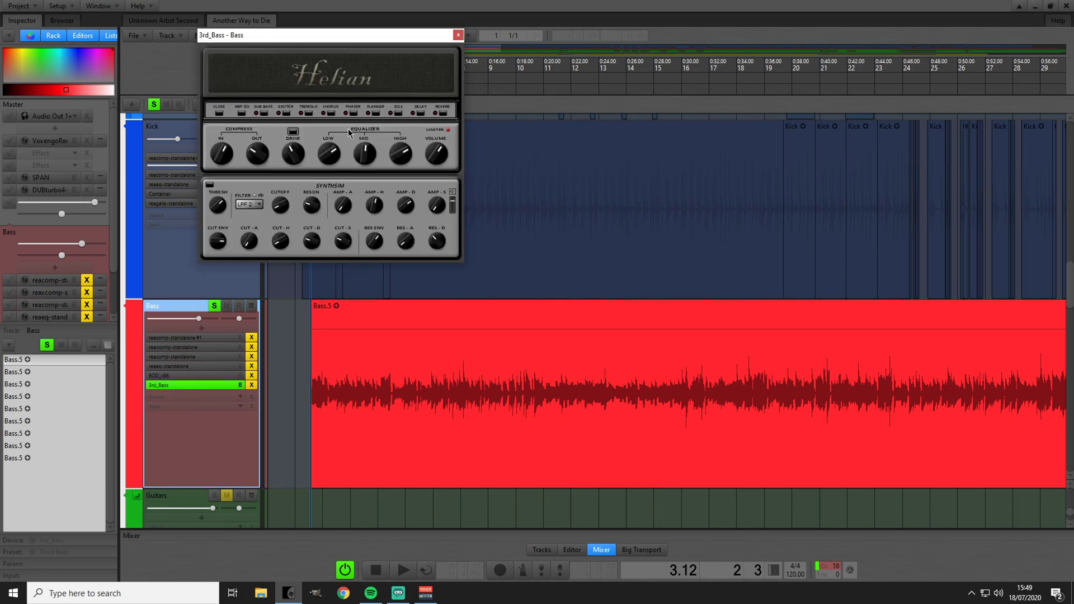
pyautogui.click(251, 385)
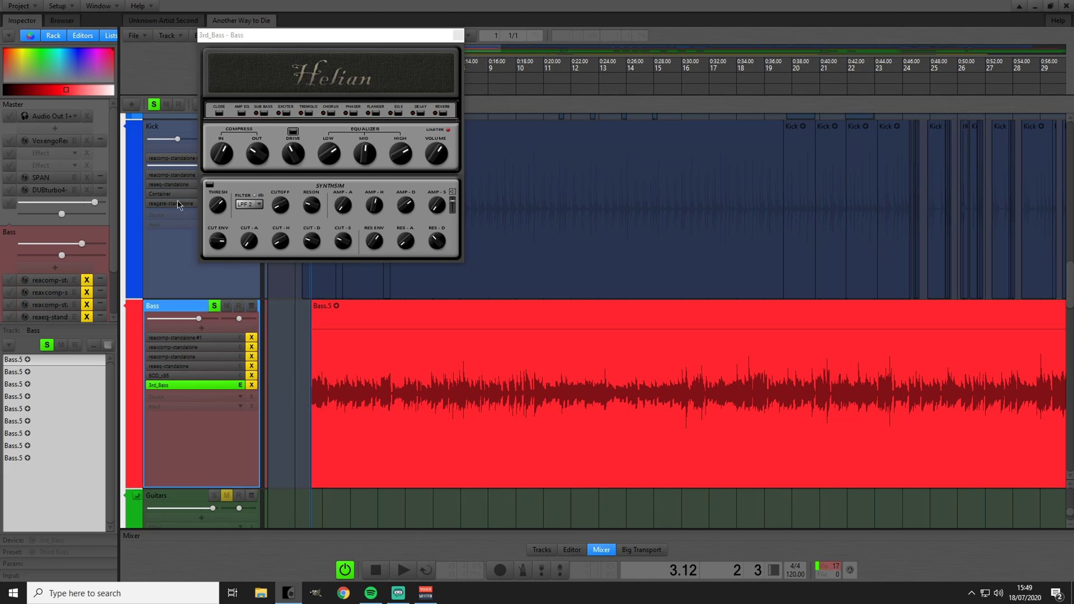
pyautogui.press('space')
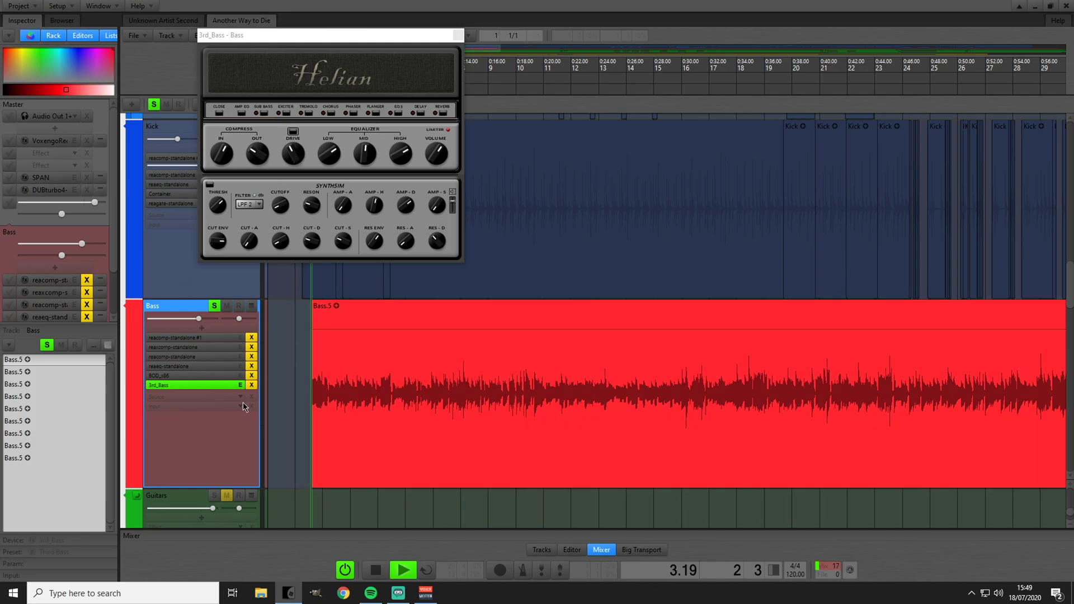
pyautogui.click(251, 387)
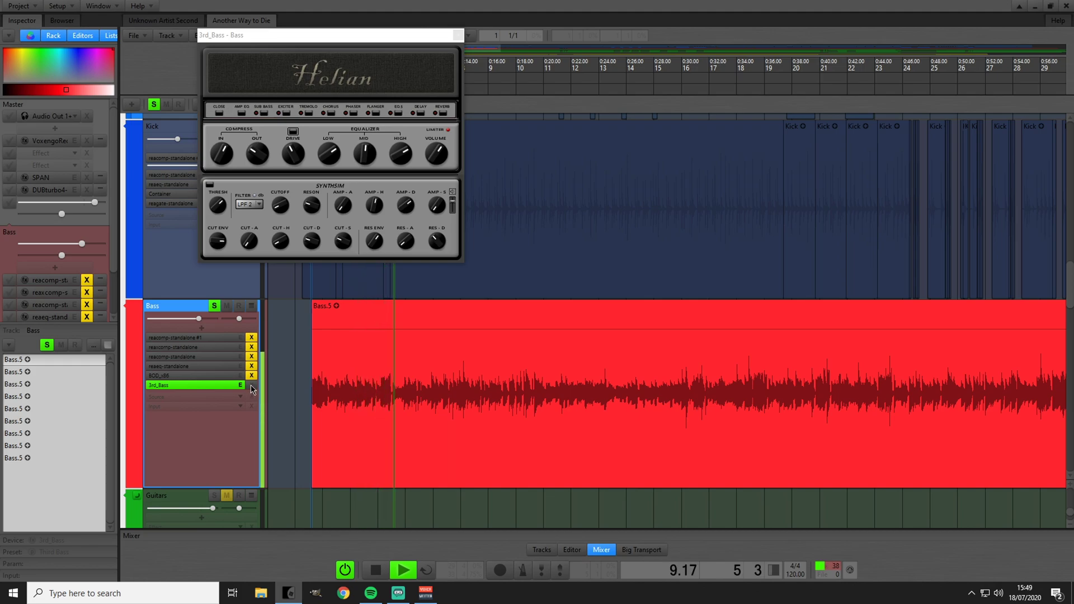
pyautogui.click(251, 385)
pyautogui.press('space')
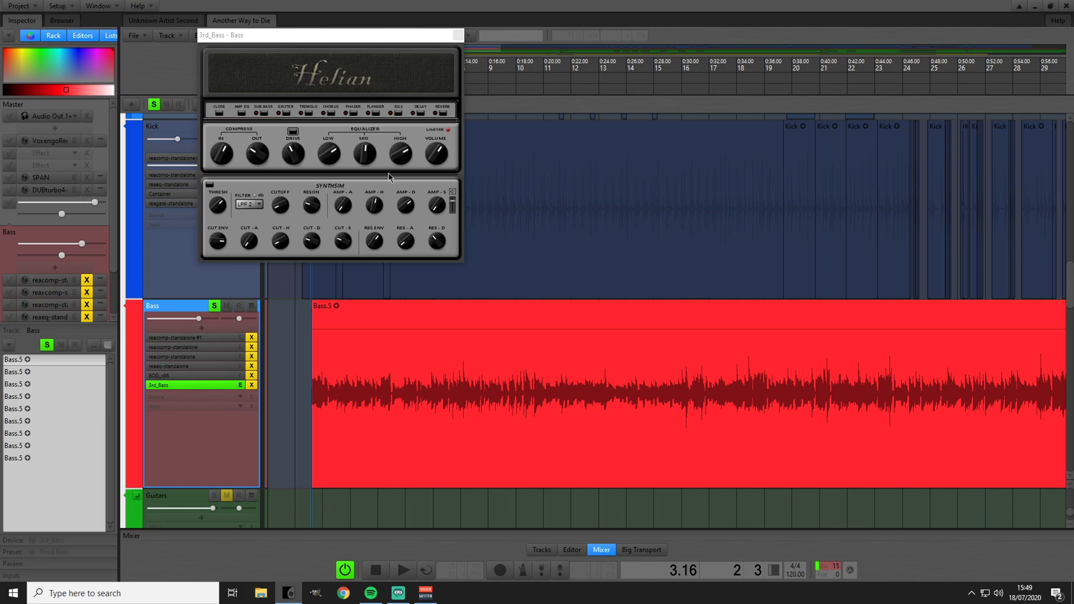
# - Open the BOD overdrive on the Bass track in place of the 3rd_Bass window and enable it during playback
pyautogui.click(169, 375)
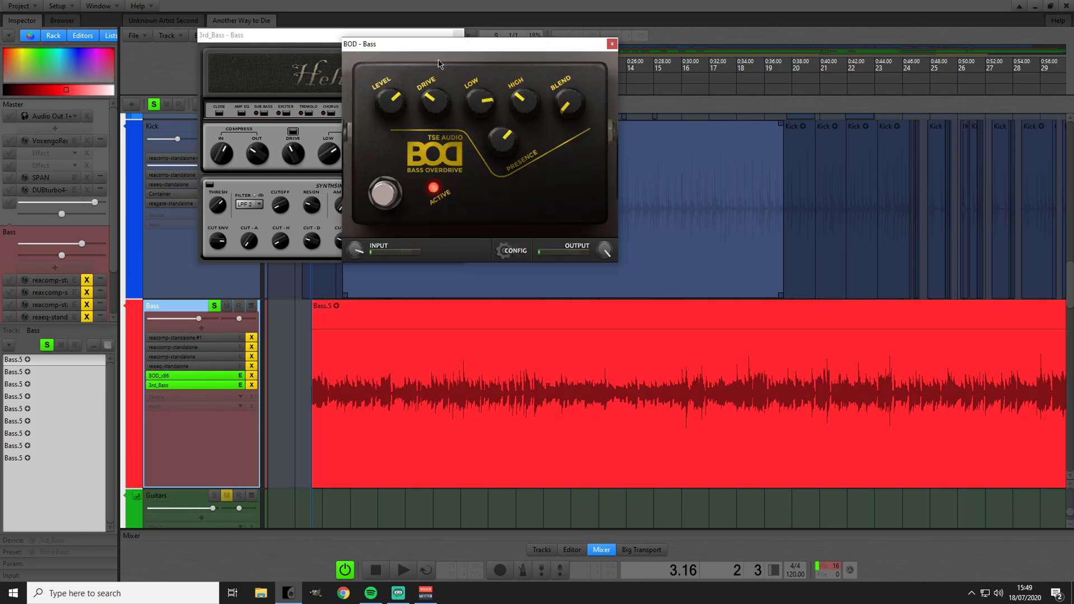
pyautogui.click(459, 34)
pyautogui.press('space')
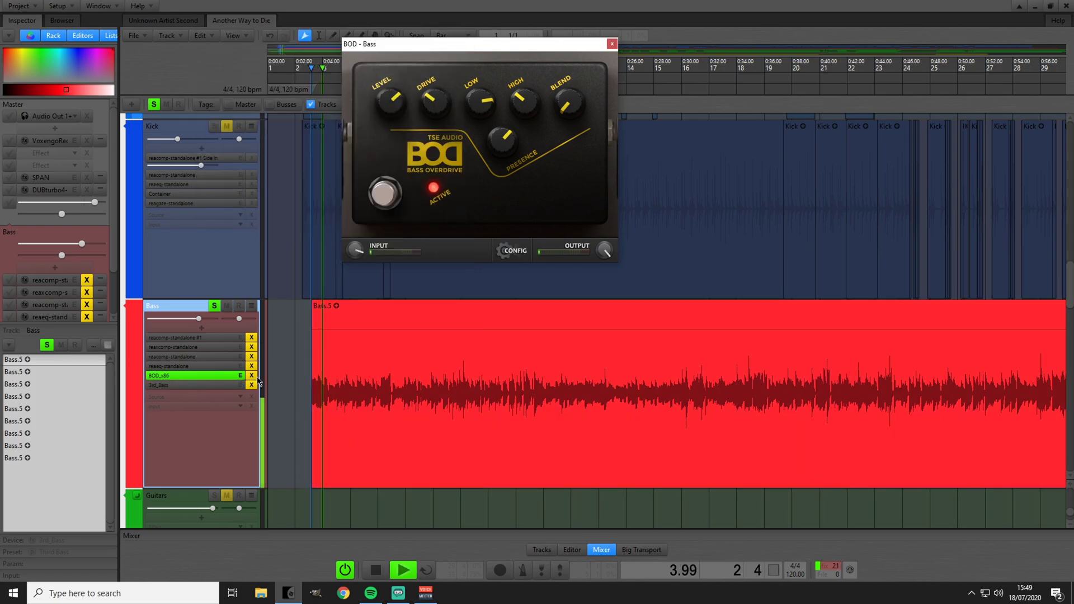
pyautogui.click(253, 378)
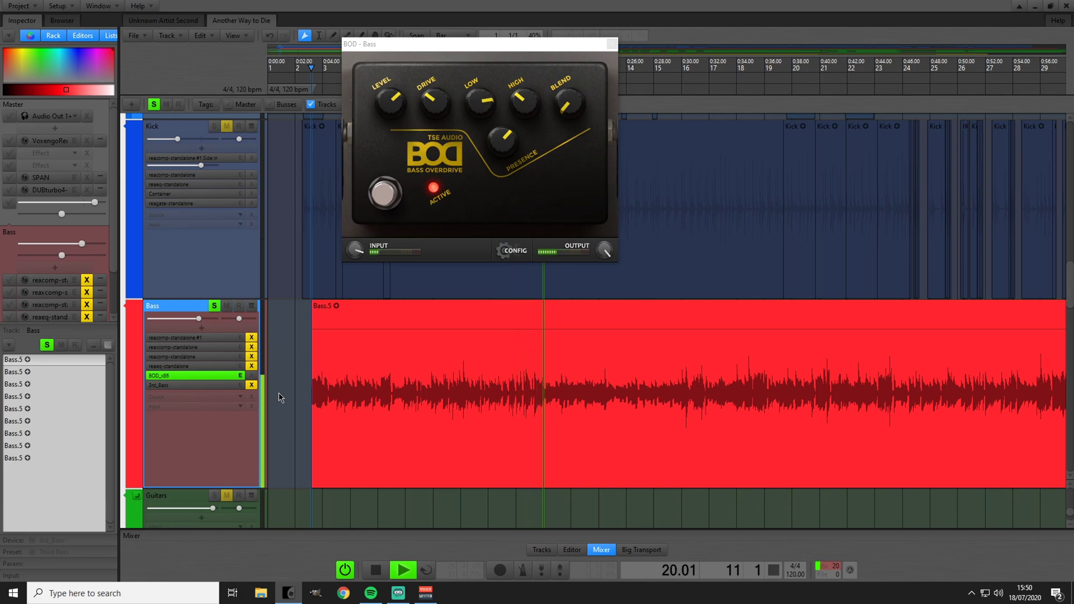
pyautogui.press('space')
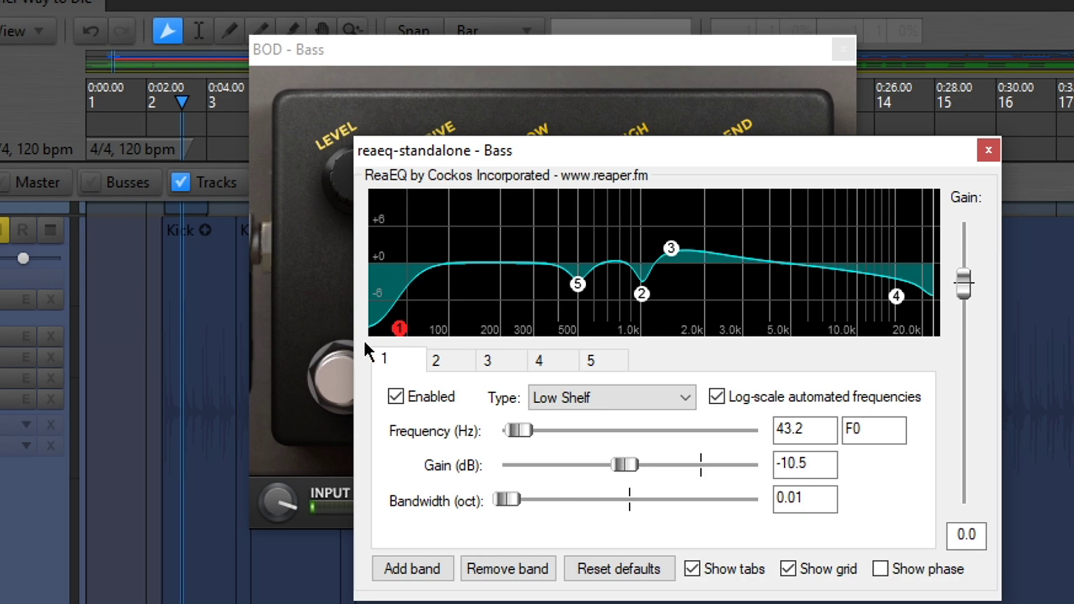
# - Set band 4, the high shelf, in the Bass track's ReaEQ to 8963.1 Hz and -8.4 dB while auditioning it
pyautogui.click(898, 298)
pyautogui.moveTo(903, 302); pyautogui.dragTo(846, 316)
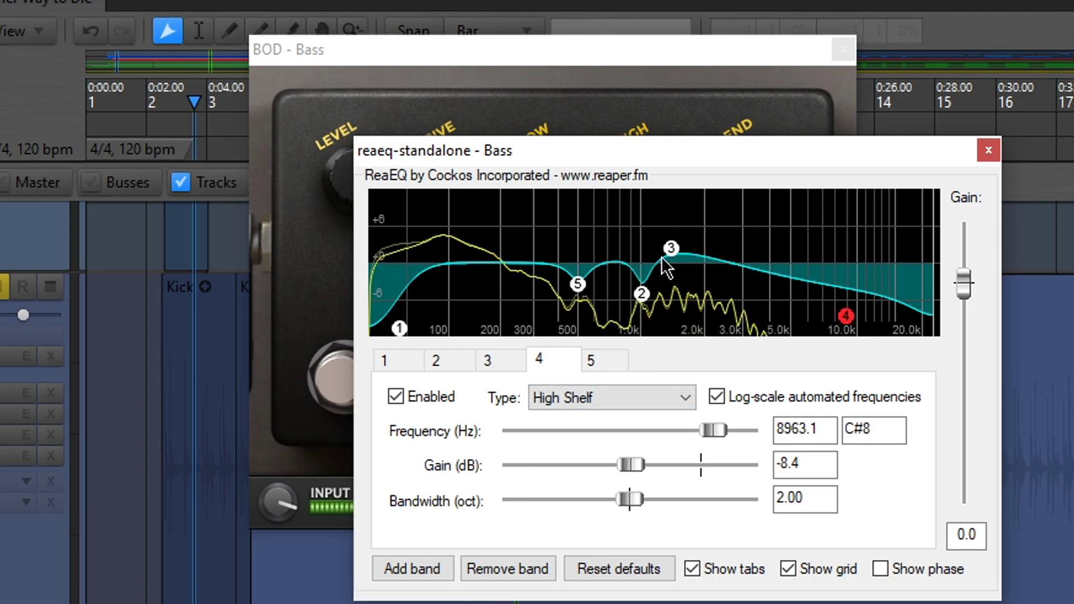
pyautogui.click(331, 599)
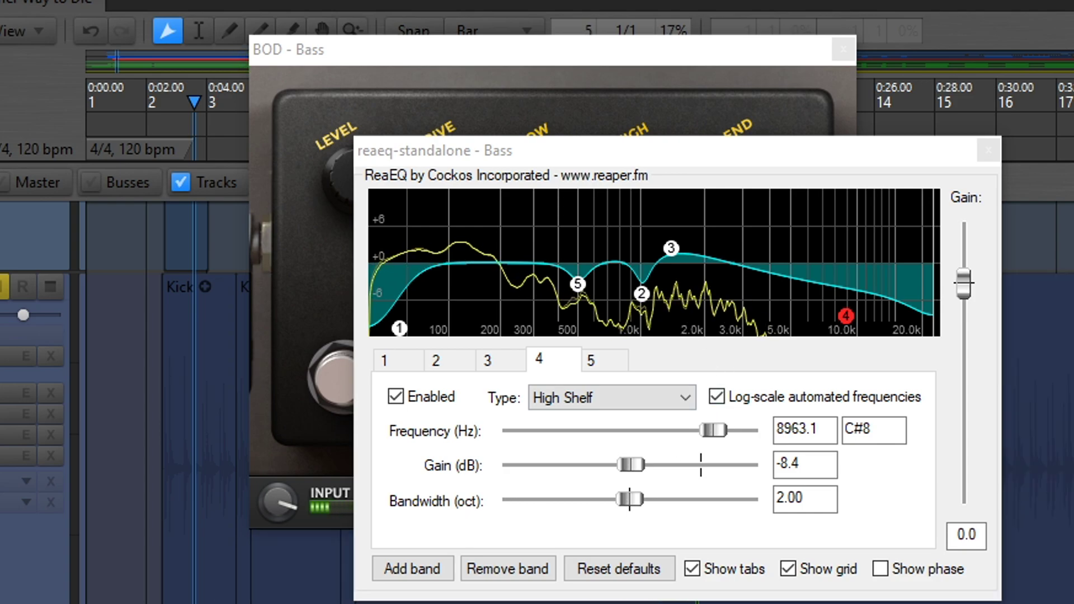
pyautogui.press('space')
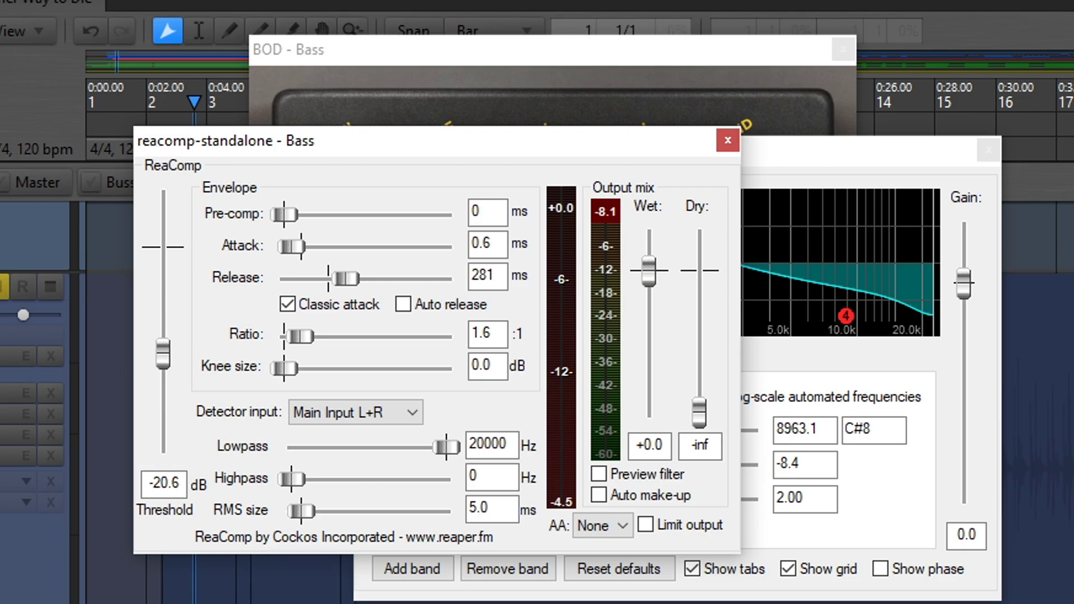
# - Close the ReaEQ and BOD windows and audition the Bass track while watching ReaComp's gain reduction
pyautogui.click(988, 149)
pyautogui.click(843, 49)
pyautogui.click(843, 49)
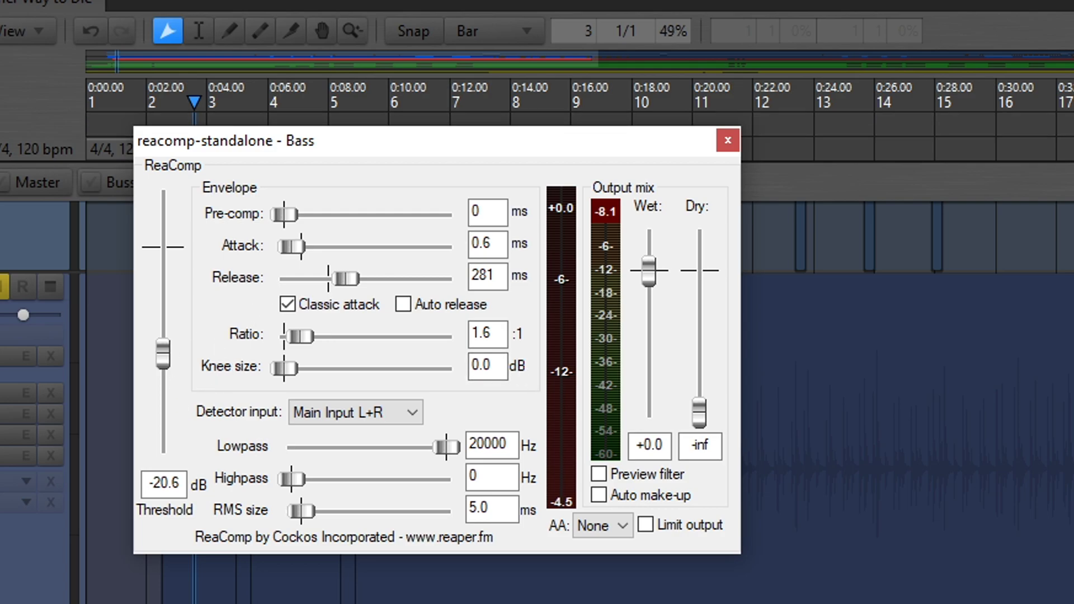
pyautogui.click(174, 579)
pyautogui.press('space')
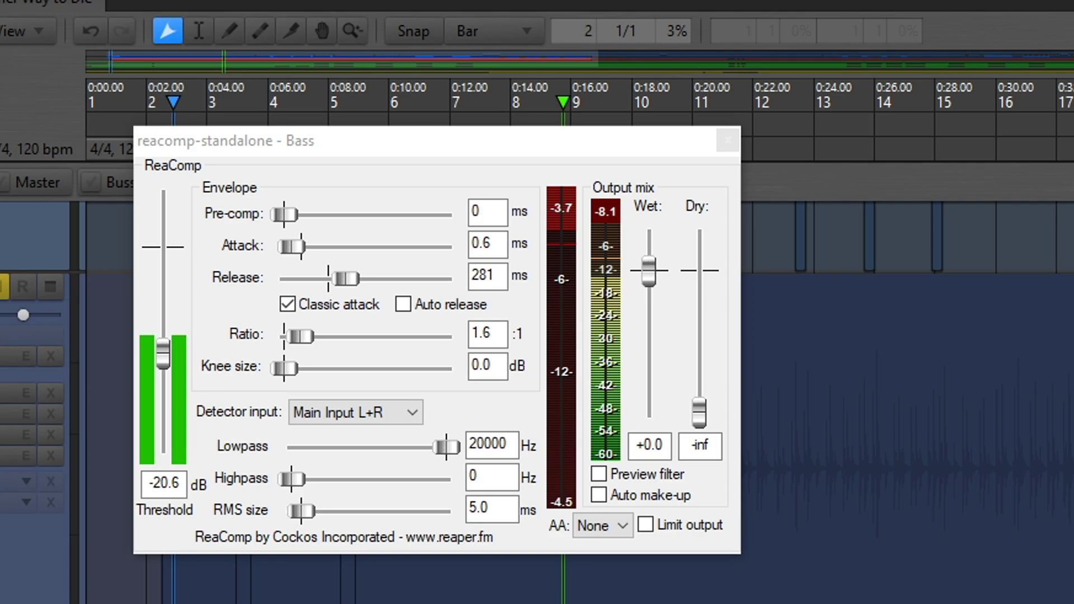
pyautogui.press('space')
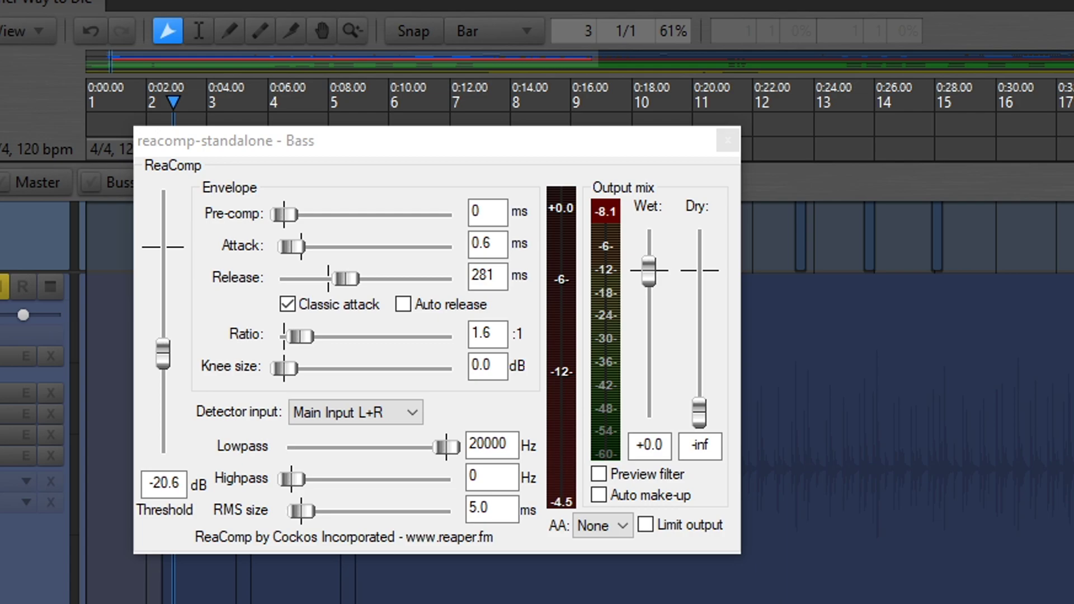
pyautogui.press('space')
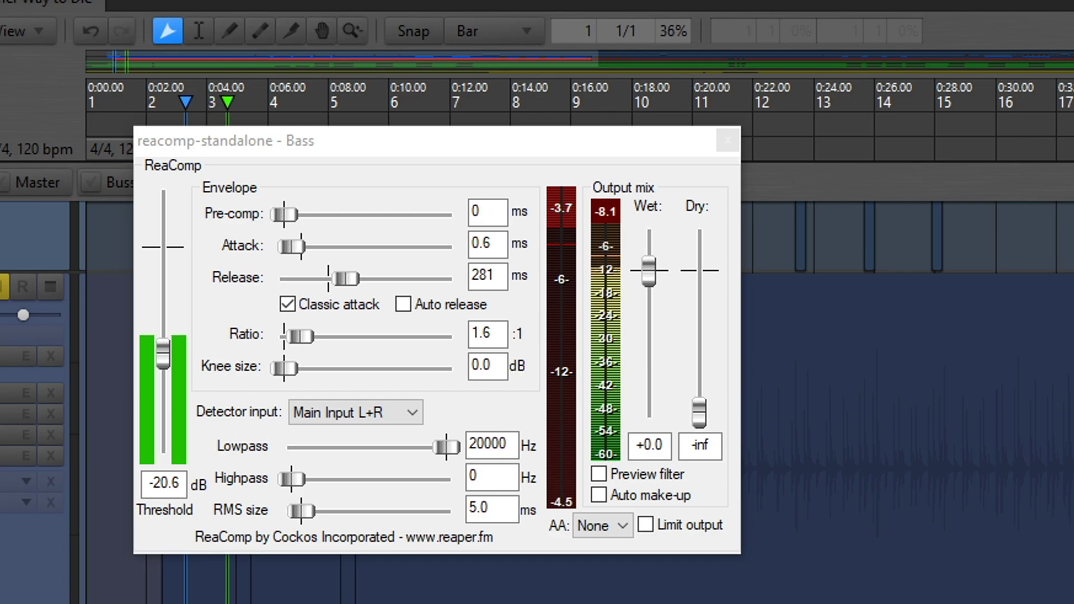
pyautogui.press('space')
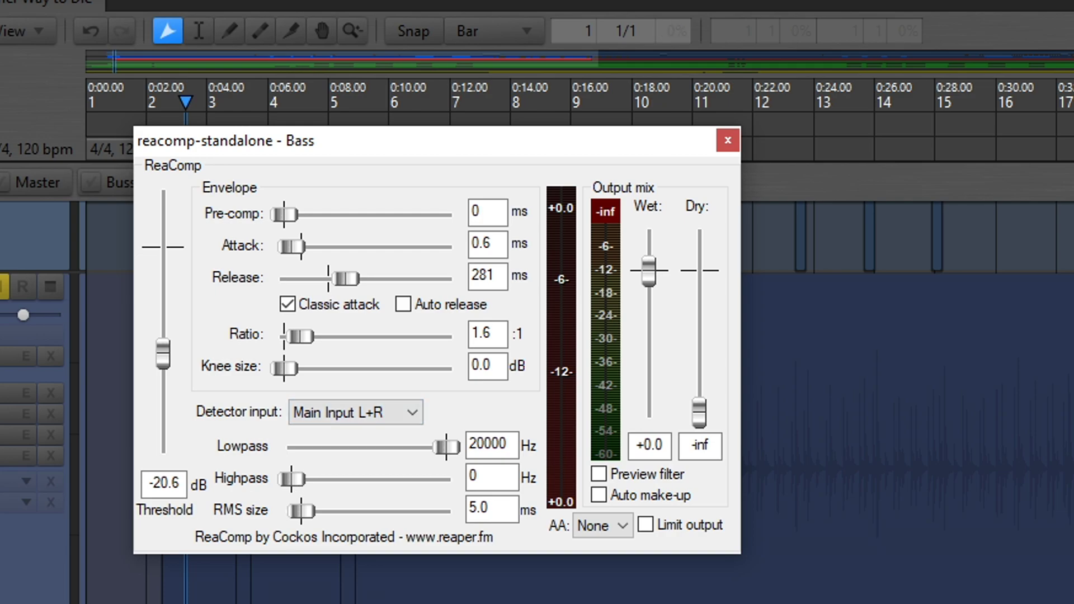
# - Close ReaComp, bring the Bass track's ReaXcomp window fully into view and play the bass through it
pyautogui.press('Escape')
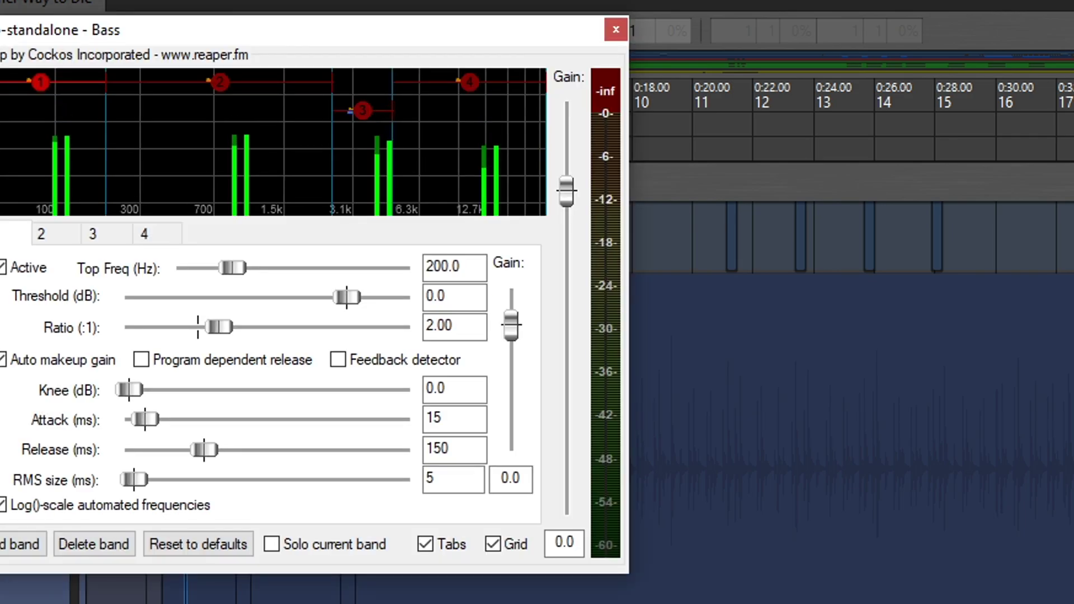
pyautogui.moveTo(330, 34); pyautogui.dragTo(636, 110)
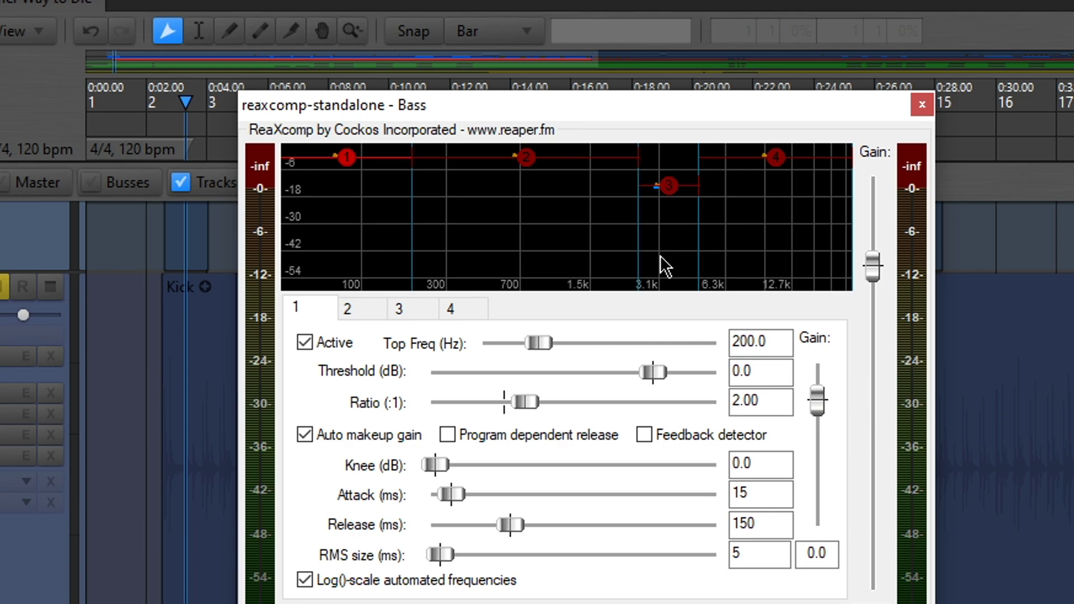
pyautogui.click(183, 596)
pyautogui.click(175, 596)
pyautogui.press('space')
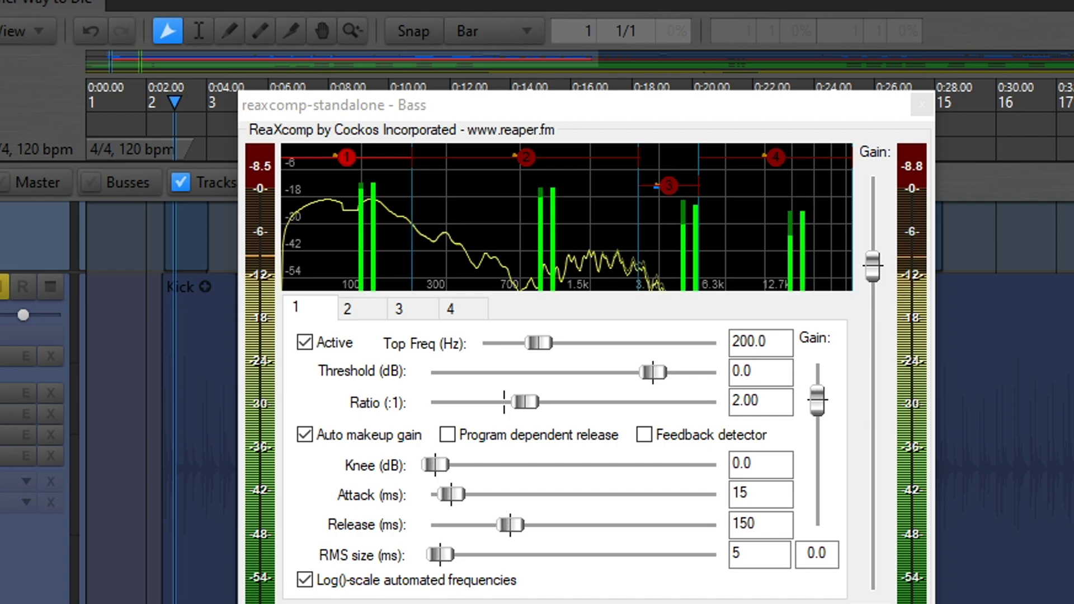
# - Restart playback between bars 15 and 16 and lower ReaXcomp's band 3 threshold to -31.9 dB
pyautogui.moveTo(676, 193)
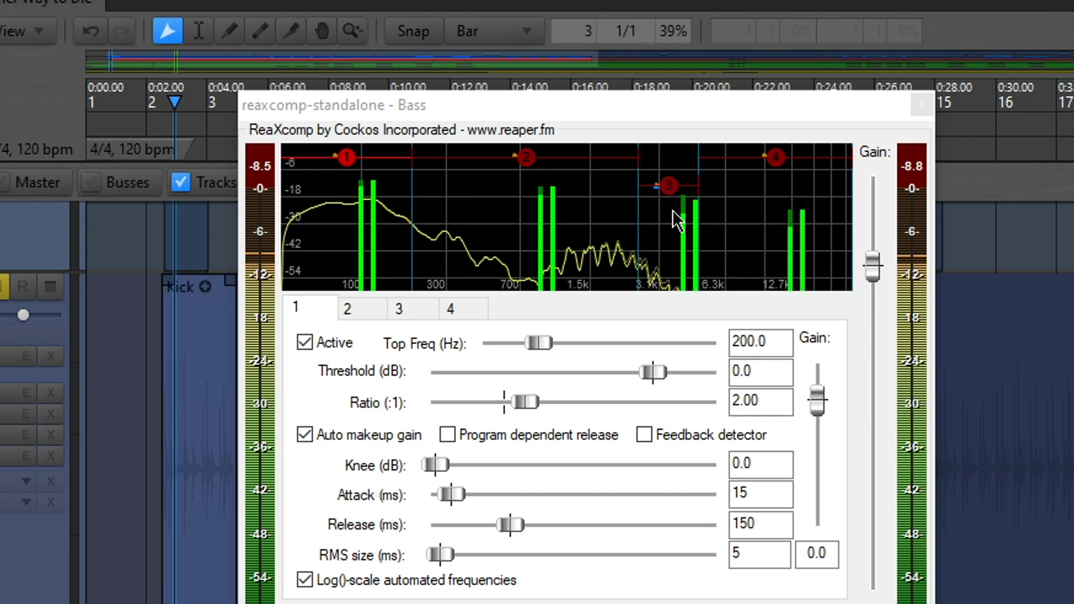
pyautogui.click(799, 602)
pyautogui.click(972, 602)
pyautogui.press('space')
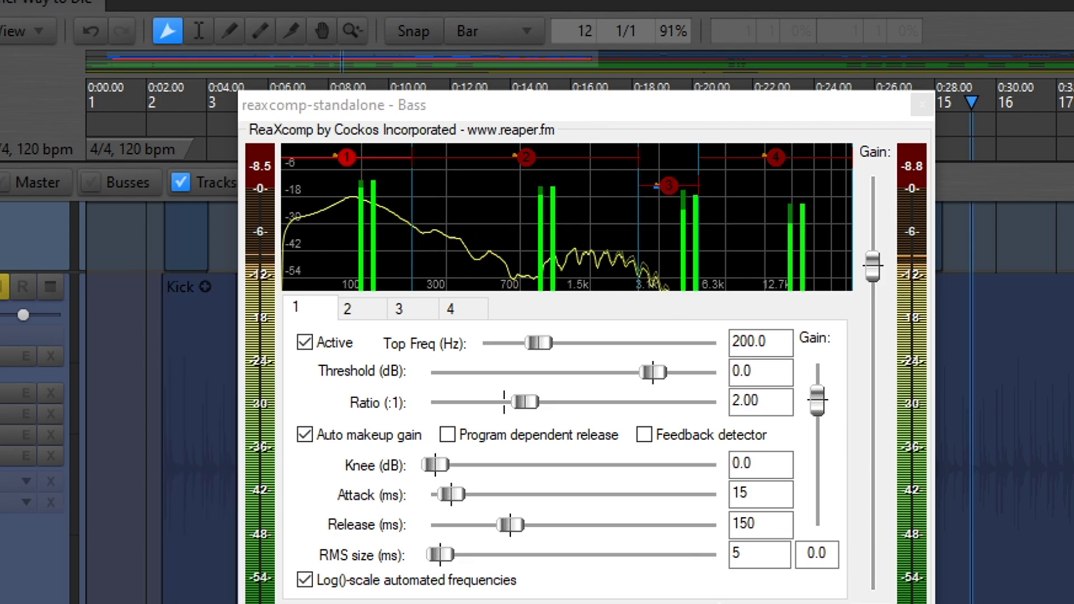
pyautogui.moveTo(676, 197); pyautogui.dragTo(672, 241)
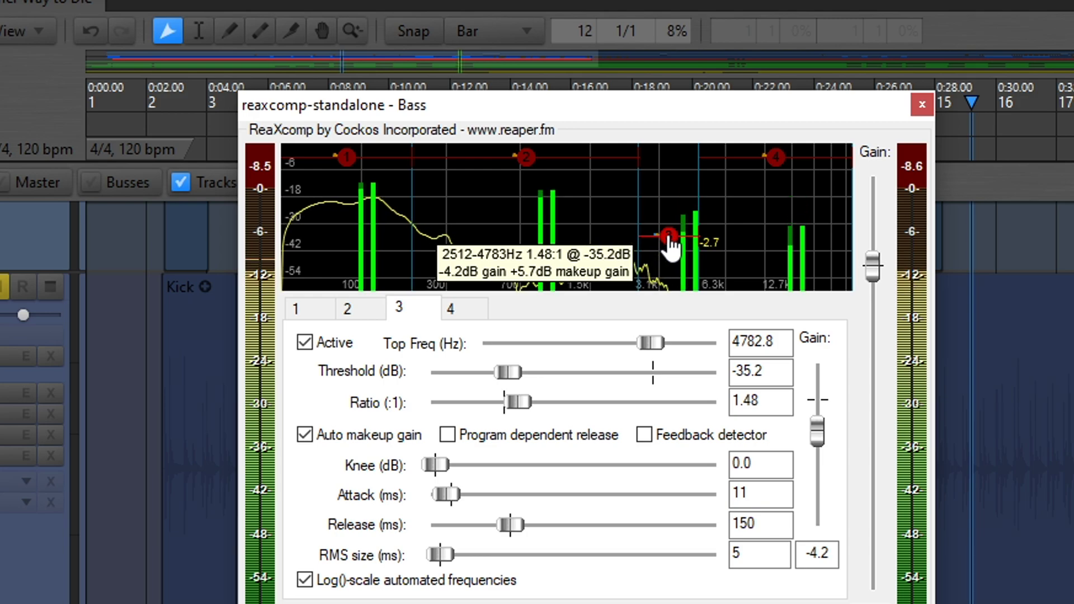
pyautogui.moveTo(670, 241); pyautogui.dragTo(671, 234)
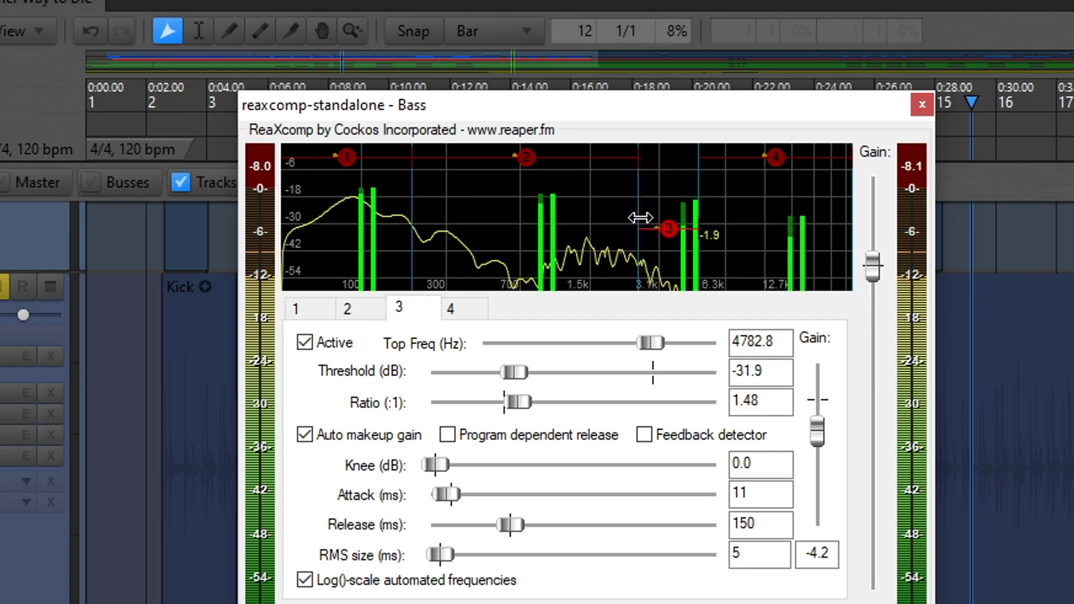
# - Finish auditioning the bass through ReaXcomp, close its window and stop playback
pyautogui.moveTo(640, 218)
pyautogui.mouseDown()
pyautogui.moveTo(611, 209)
pyautogui.moveTo(622, 206)
pyautogui.mouseUp()
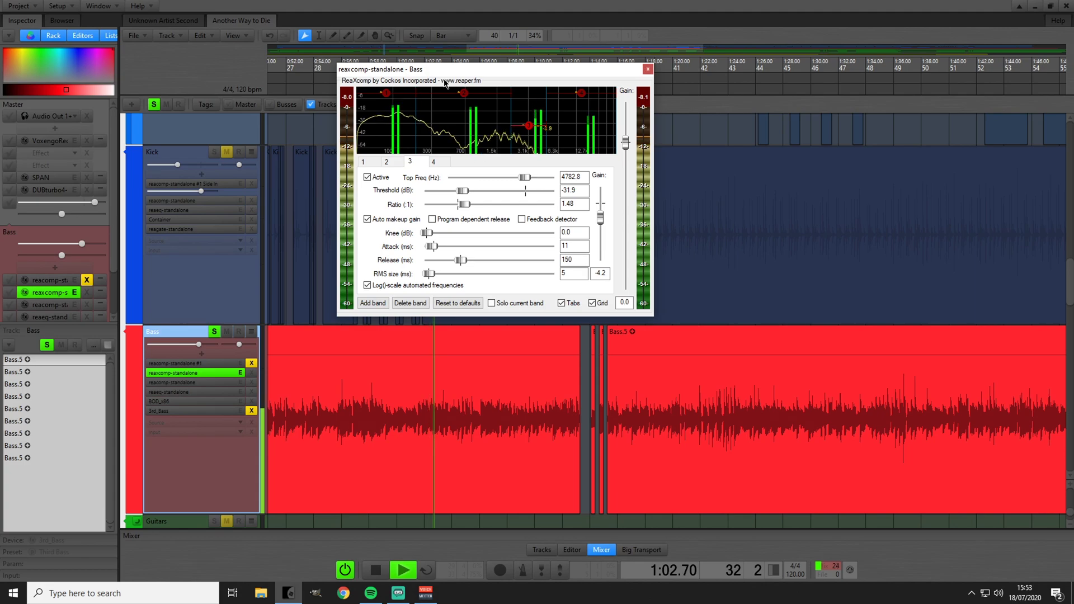
pyautogui.click(647, 70)
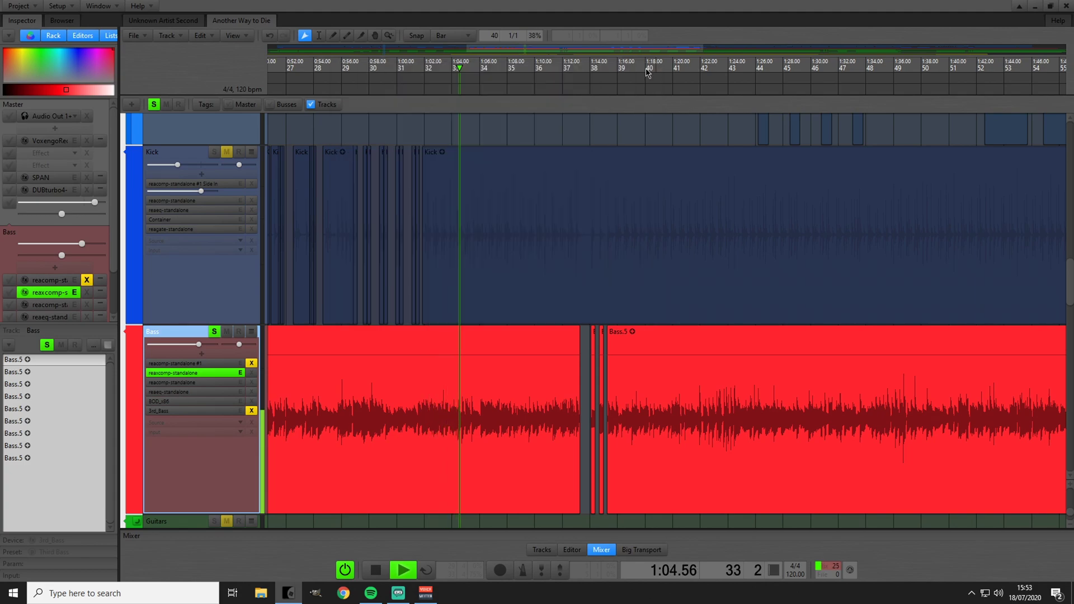
pyautogui.press('space')
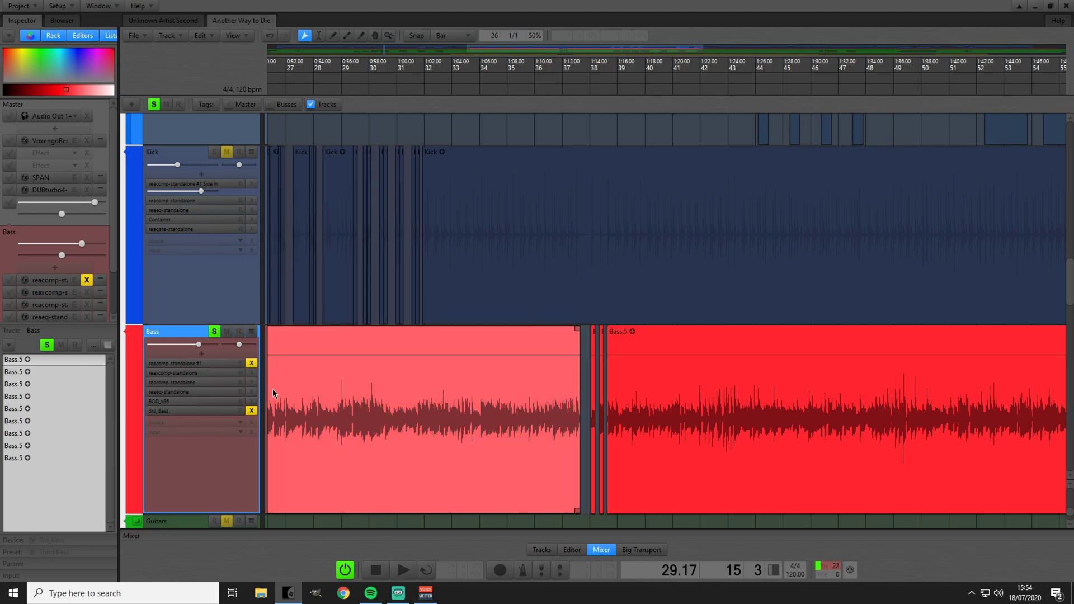
# - Re-enable the bypassed reacomp-standalone #1 on the Bass track and solo the Kick track together with it
pyautogui.click(252, 364)
pyautogui.click(214, 151)
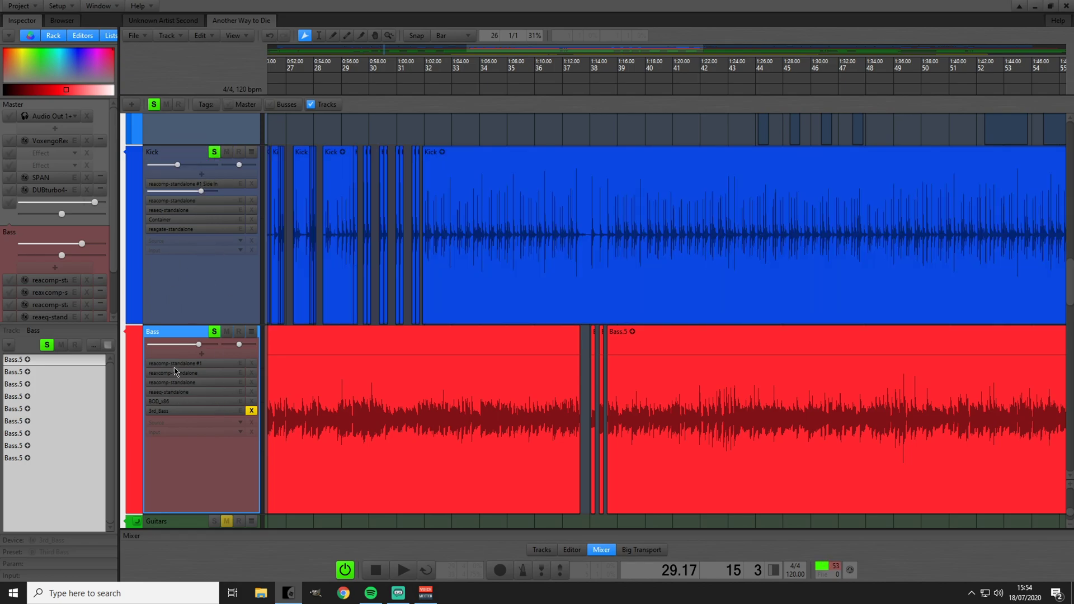
# - Open the Bass track's reacomp-standalone #1 clear of the track effect lists, review its sidechain settings and close it
pyautogui.doubleClick(196, 365)
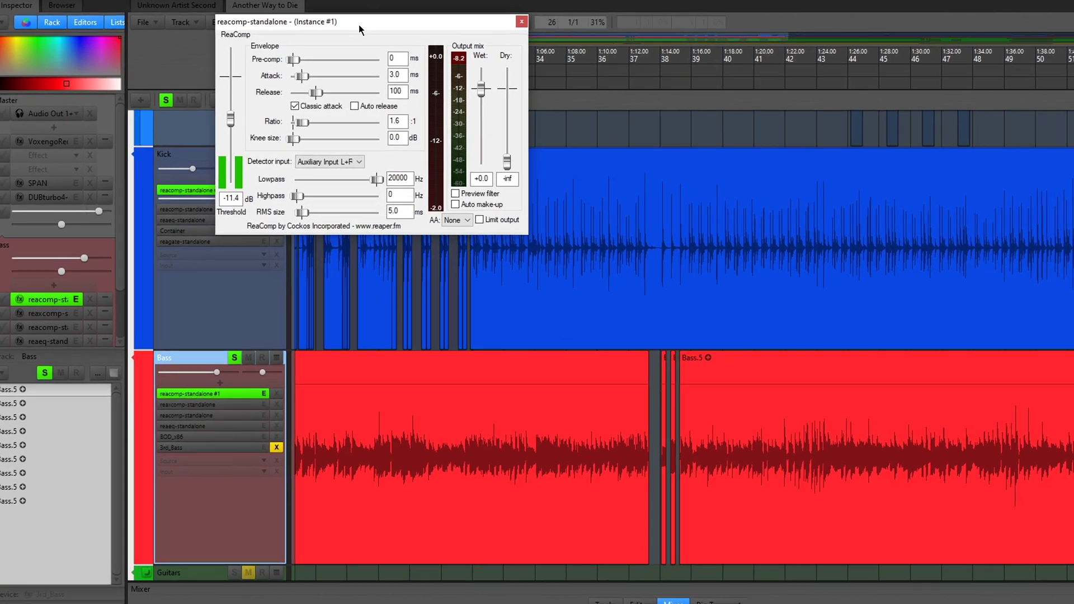
pyautogui.moveTo(251, 34); pyautogui.dragTo(430, 74)
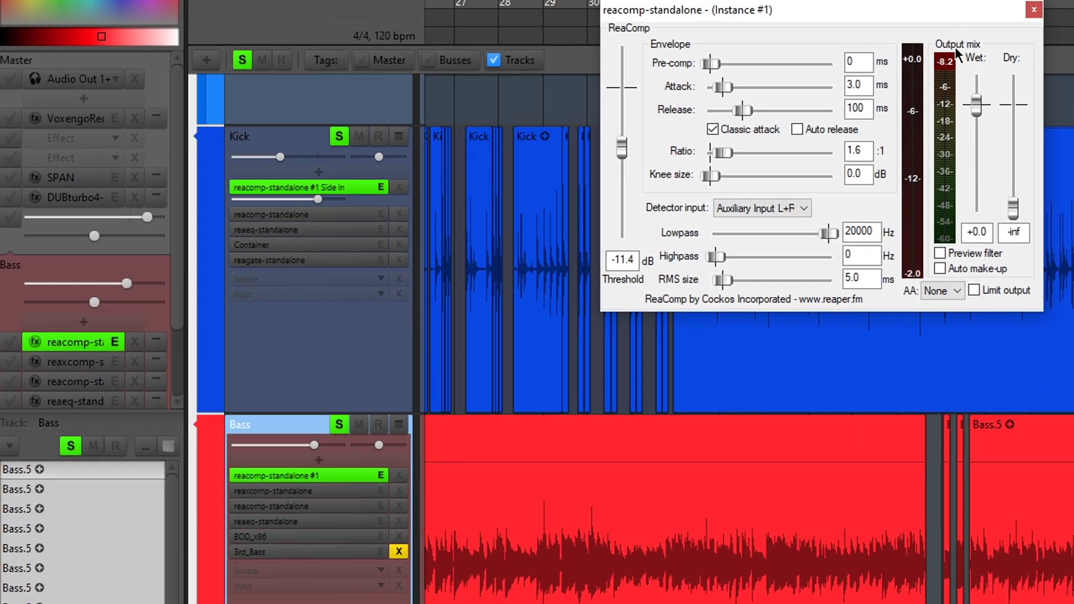
pyautogui.click(1034, 10)
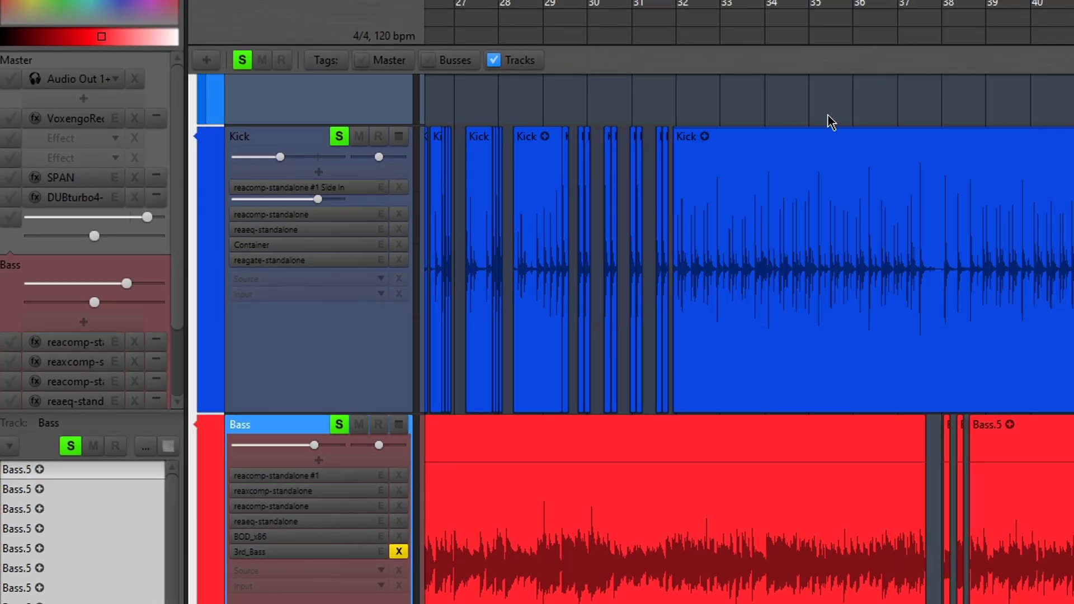
# - Remove reacomp-standalone #1 from the Bass track and its Side In from the Kick track
pyautogui.click(304, 475)
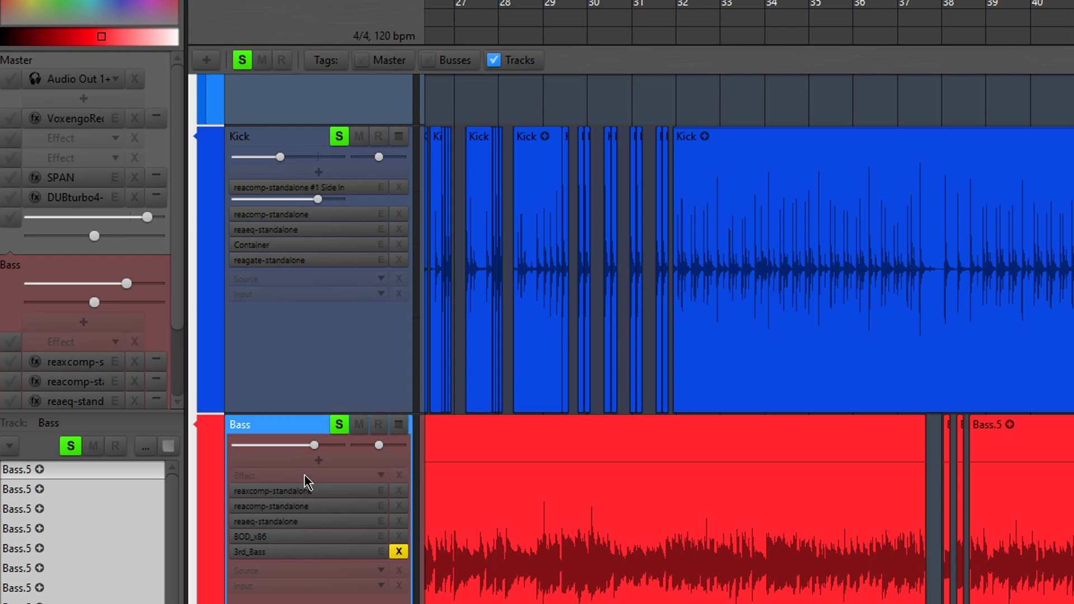
pyautogui.click(330, 187)
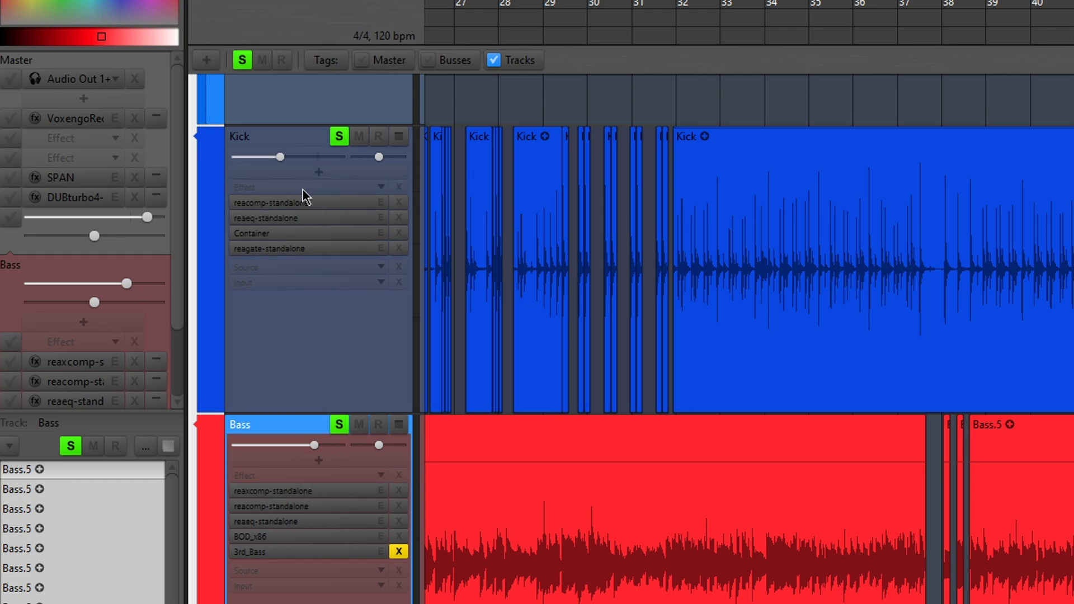
# - Insert the ReaPlugs reacomp-standalone #1 Side In in the first effect slot of the Kick track
pyautogui.click(304, 190)
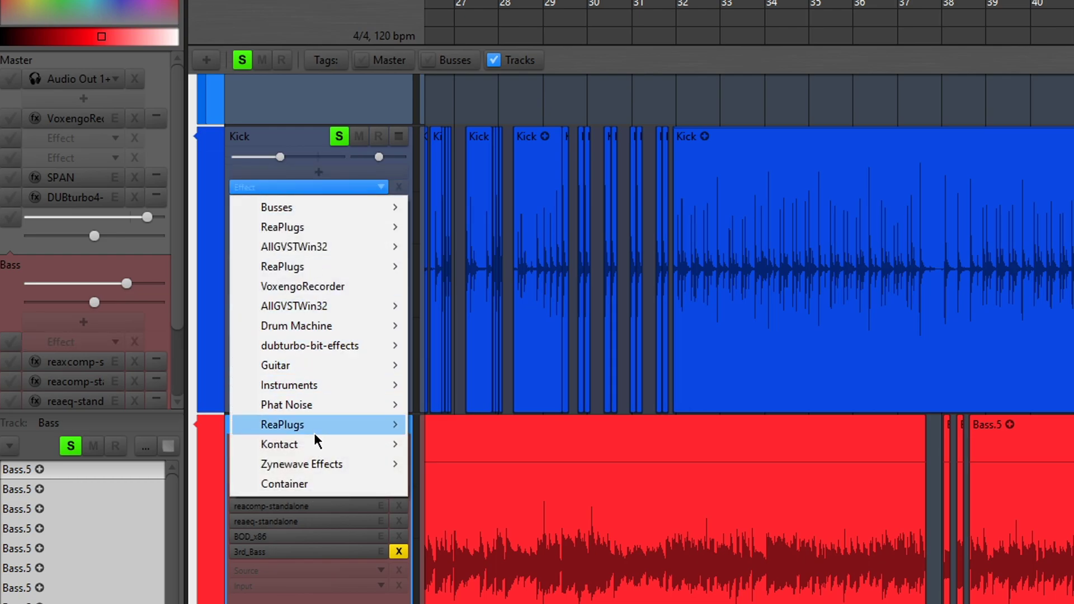
pyautogui.moveTo(313, 431)
pyautogui.moveTo(501, 445)
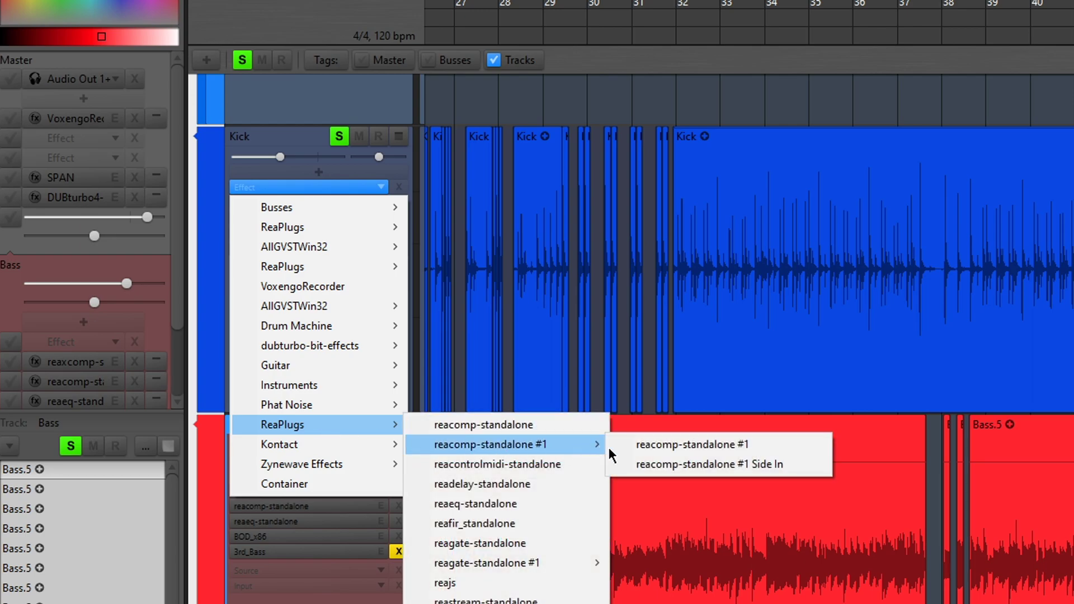
pyautogui.click(667, 468)
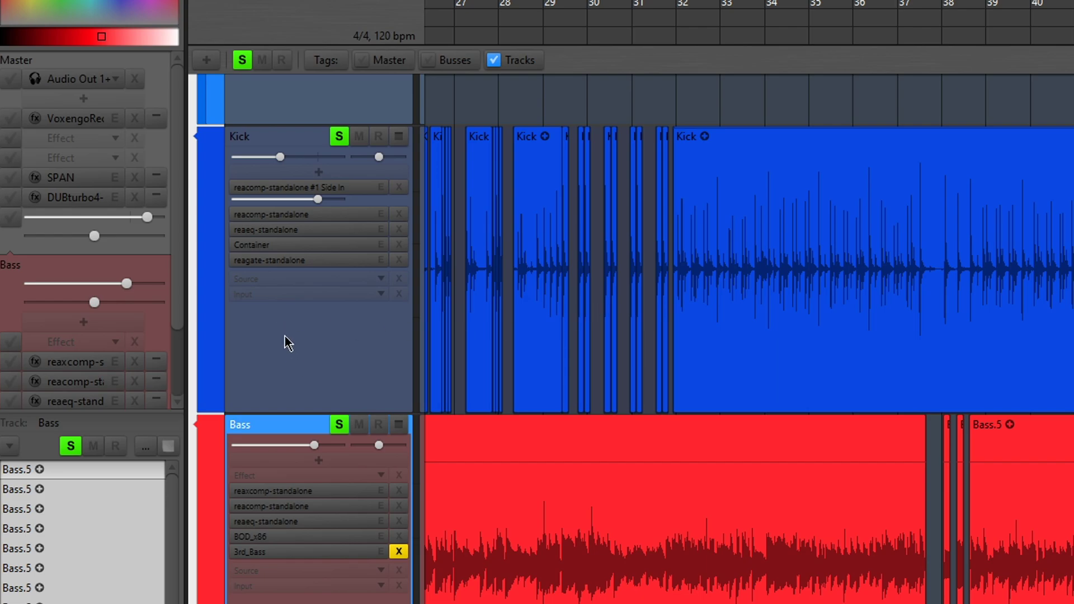
# - Insert the ReaPlugs reacomp-standalone #1 in the empty first effect slot of the Bass track
pyautogui.click(292, 477)
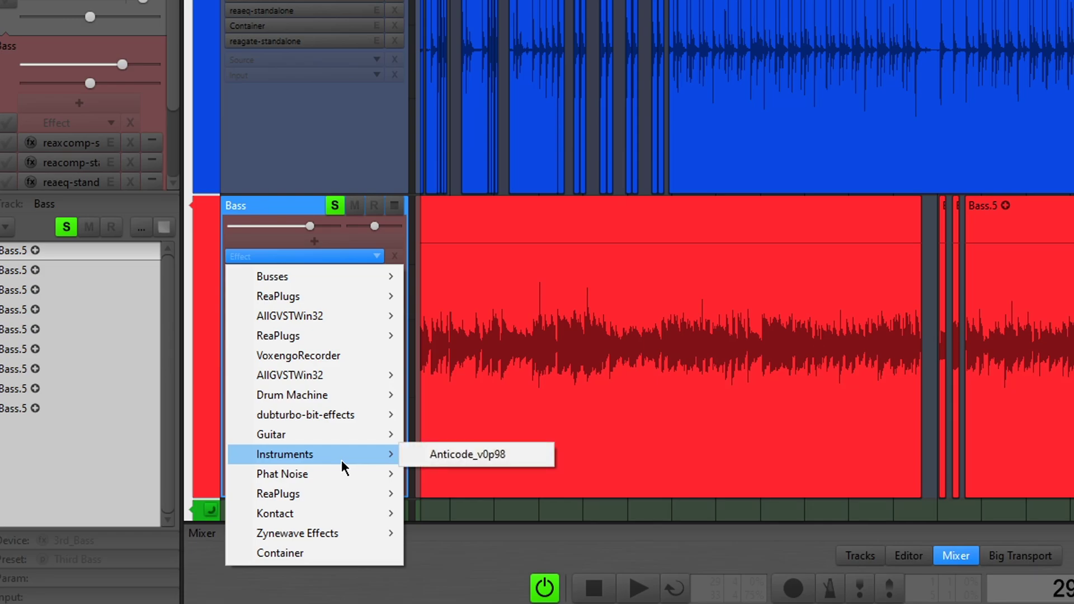
pyautogui.moveTo(340, 494)
pyautogui.moveTo(526, 318)
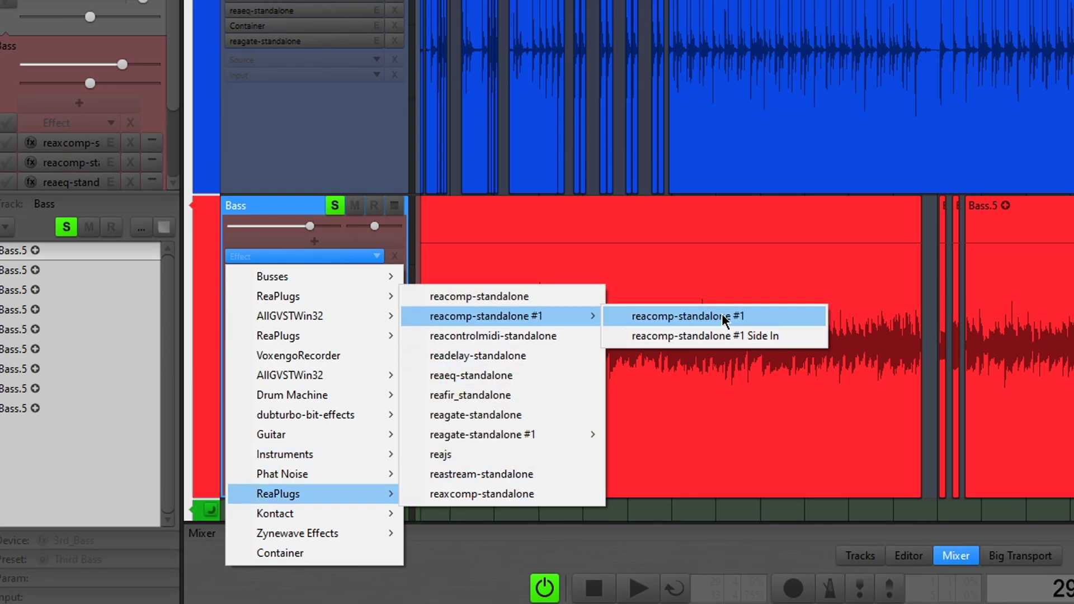
pyautogui.click(706, 317)
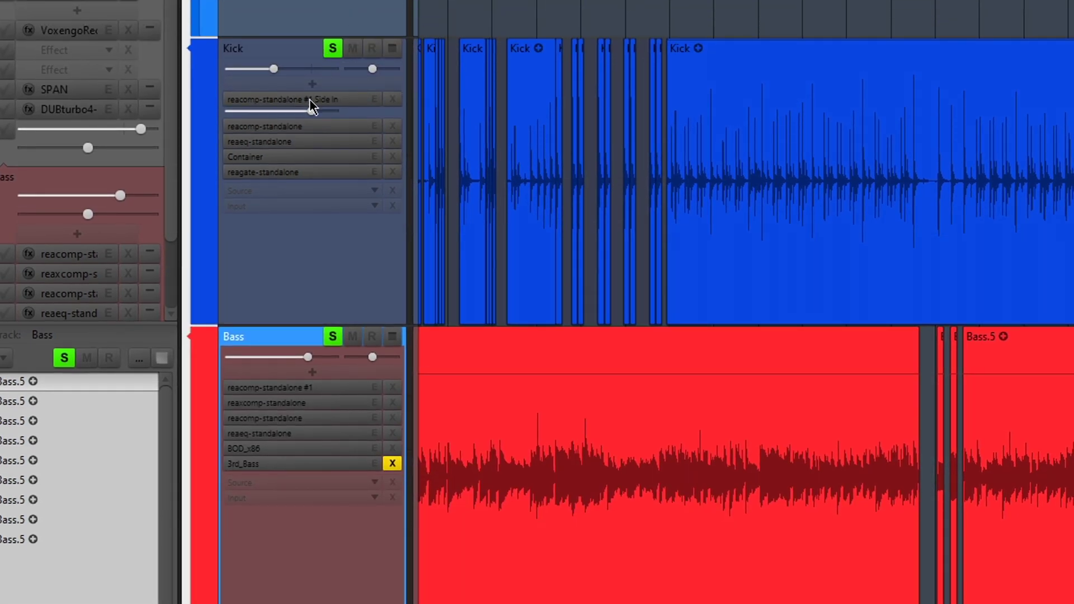
# - Open the Bass track's new reacomp-standalone #1 and set its detector input to Auxiliary Input L+R
pyautogui.doubleClick(320, 390)
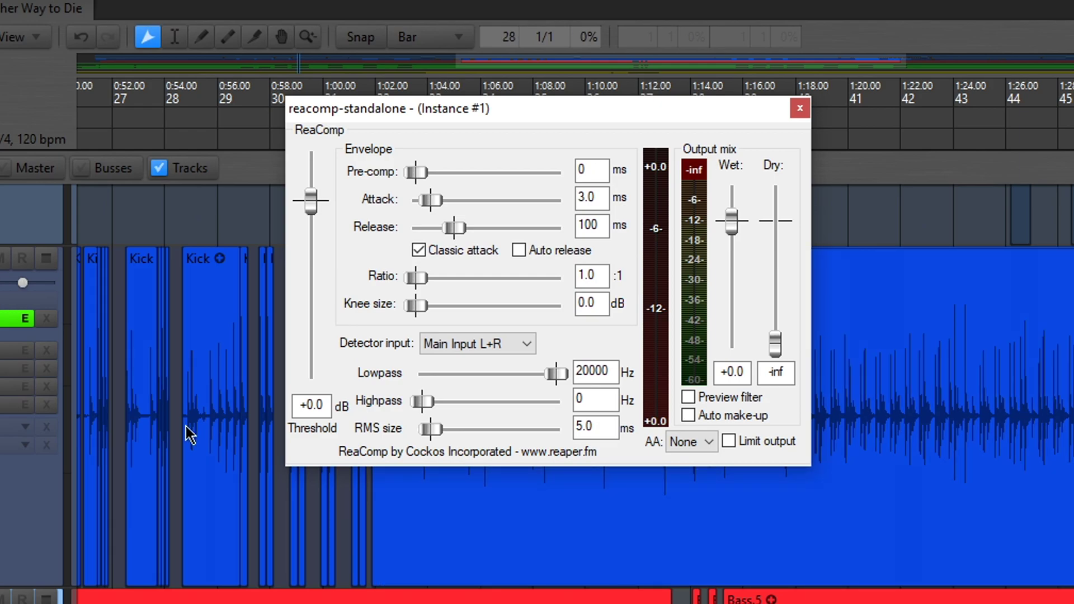
pyautogui.click(196, 417)
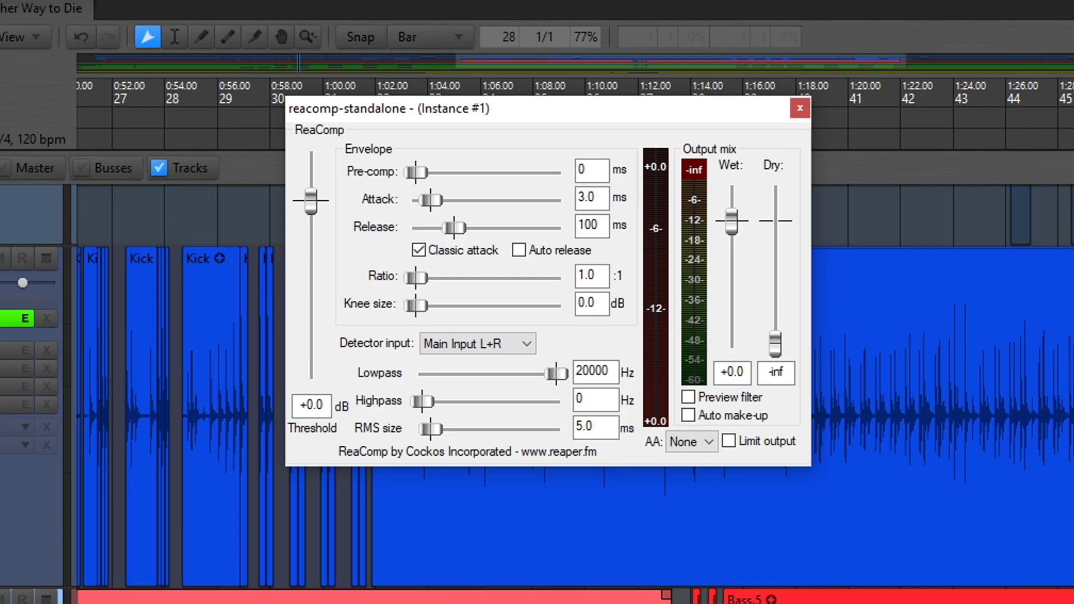
pyautogui.click(145, 545)
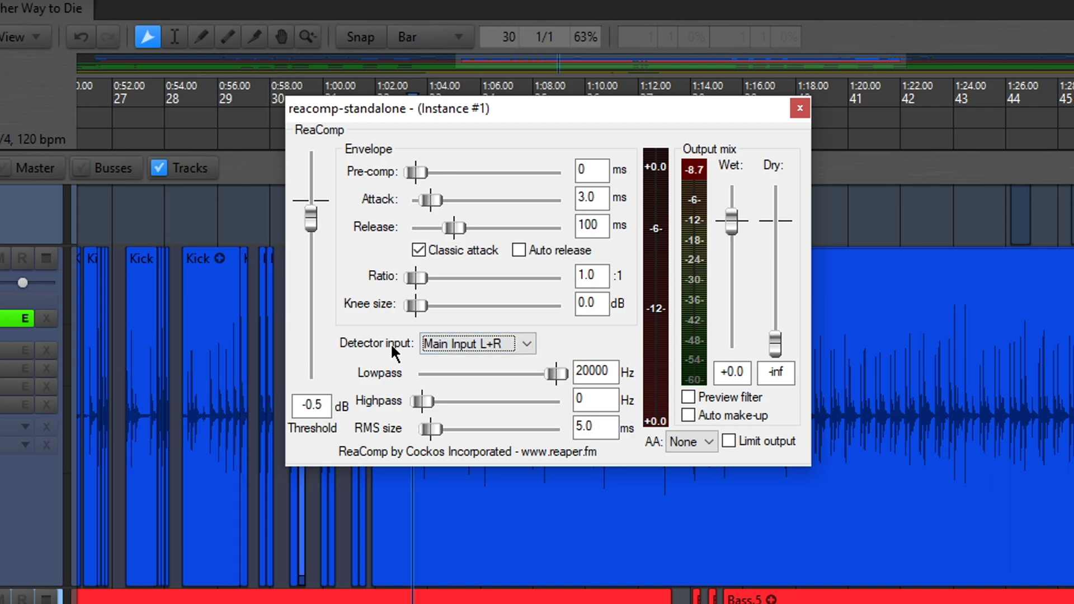
pyautogui.click(468, 346)
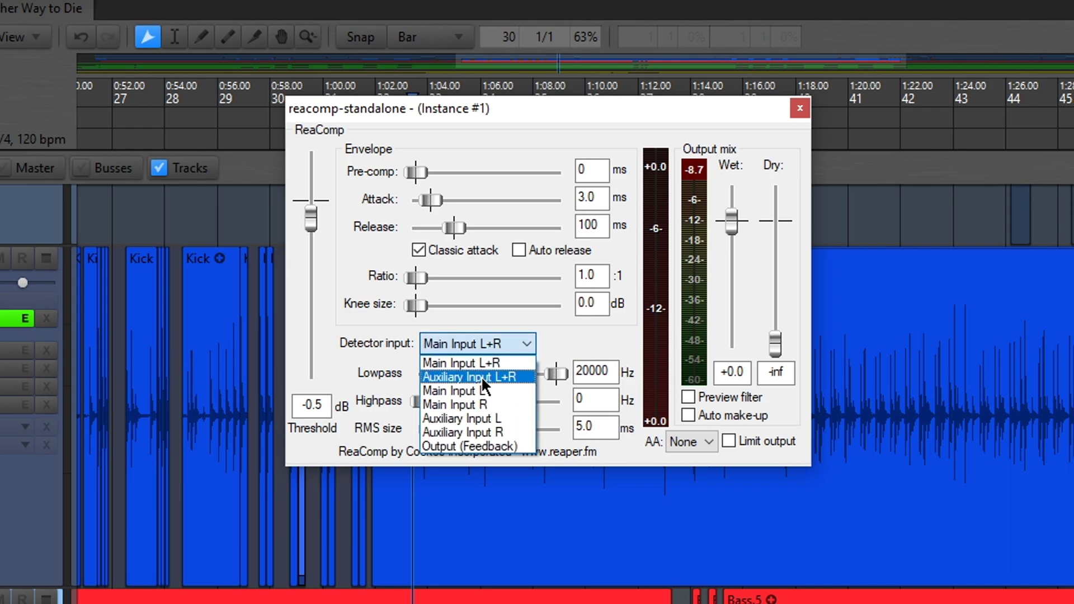
pyautogui.click(487, 377)
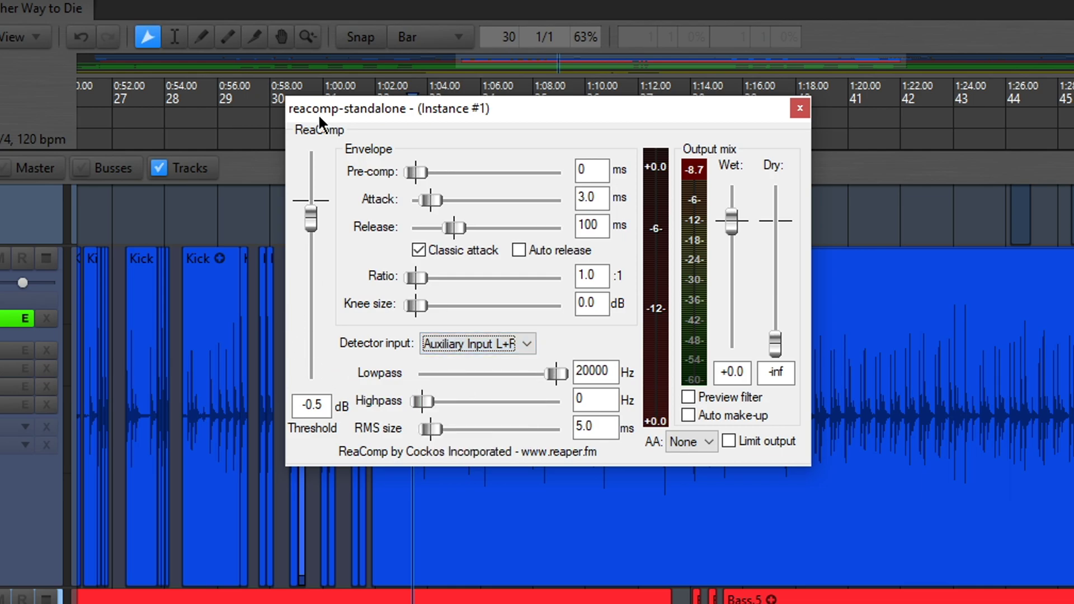
# - Play the kick and bass from between bars 32 and 33, watching ReaComp's detector level with its window moved off the ruler
pyautogui.moveTo(429, 111); pyautogui.dragTo(436, 108)
pyautogui.click(395, 565)
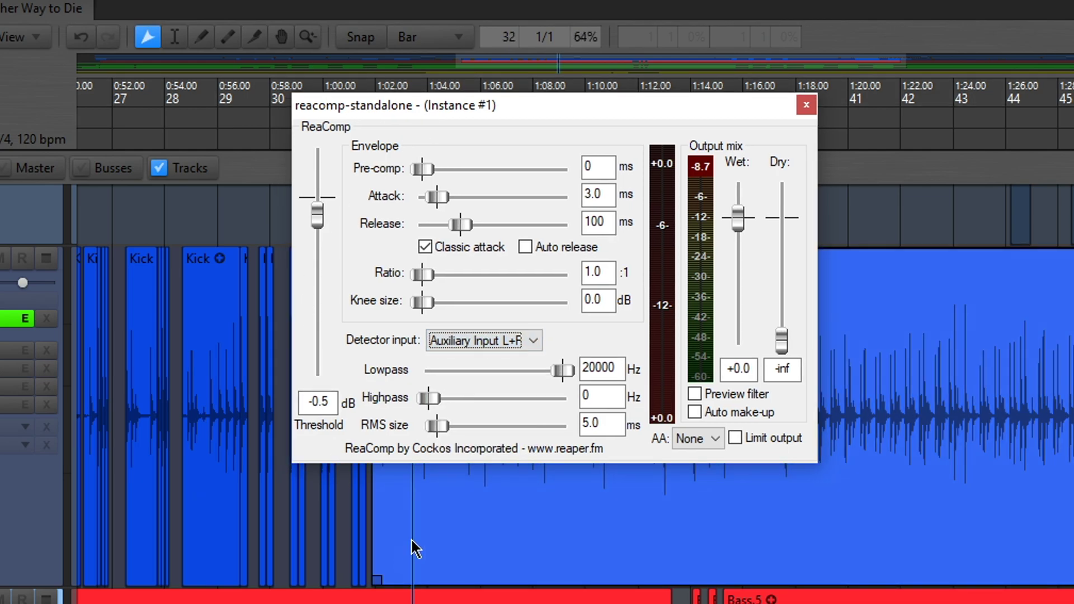
pyautogui.click(406, 538)
pyautogui.press('space')
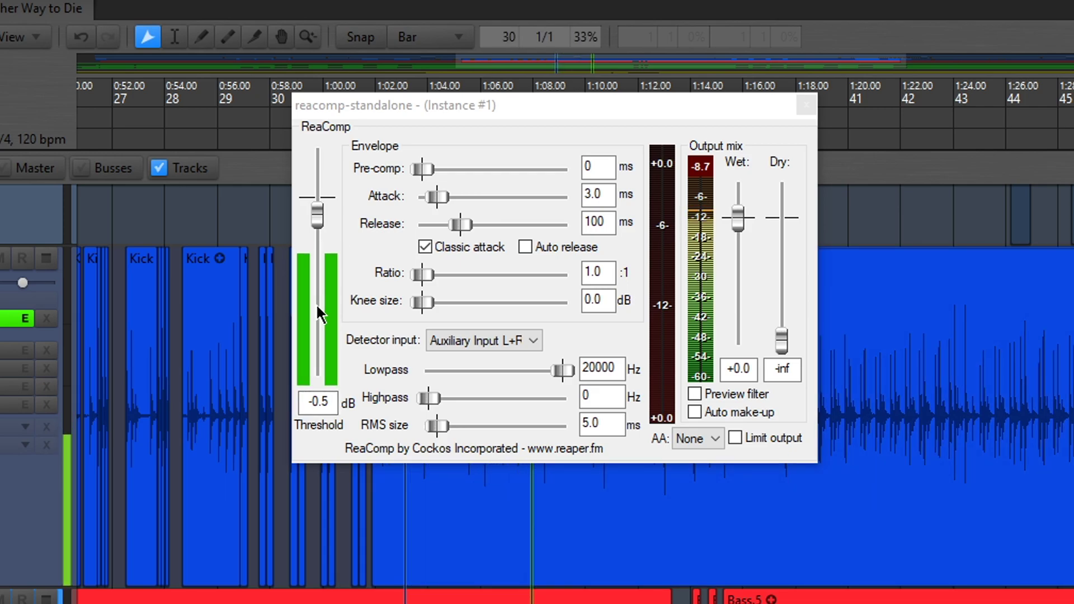
pyautogui.click(197, 458)
pyautogui.moveTo(419, 101); pyautogui.dragTo(214, 270)
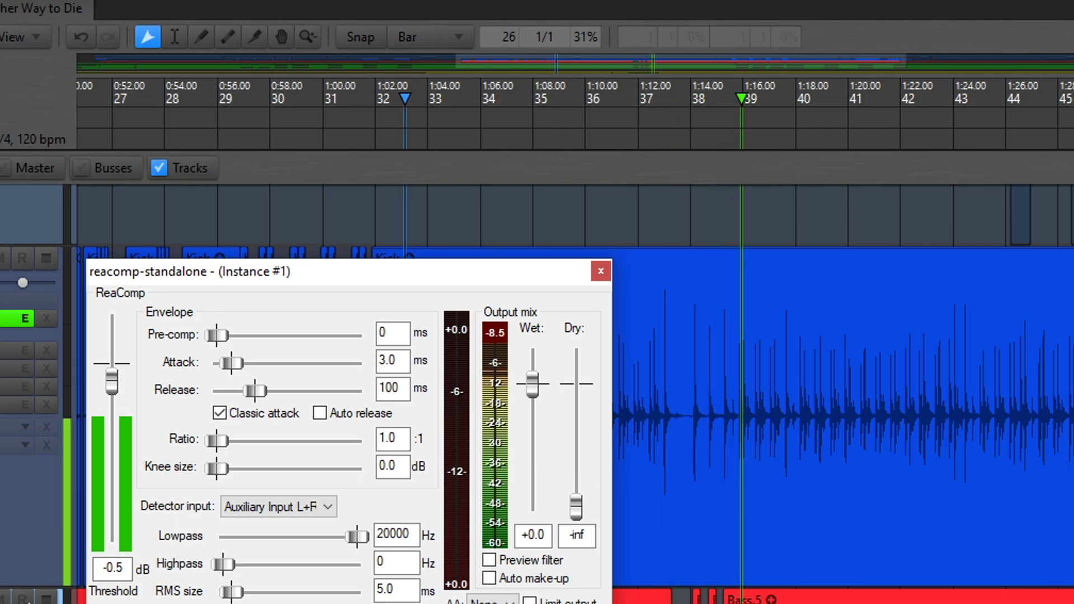
pyautogui.press('space')
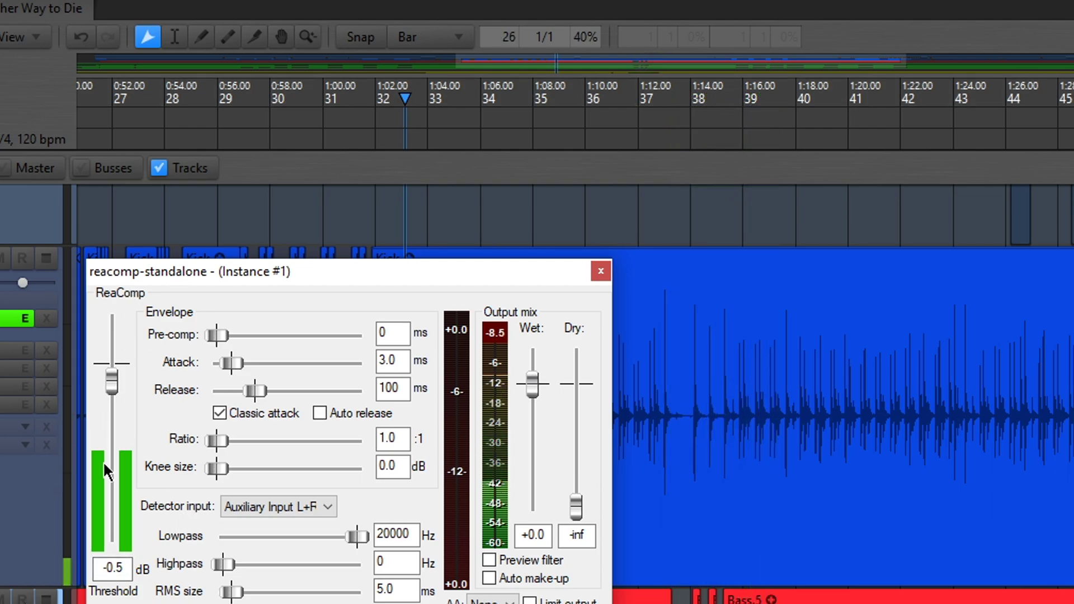
# - Lower the sidechain ReaComp's threshold to -7.8 dB while playing the kick and bass
pyautogui.scroll(-6, 112, 409)
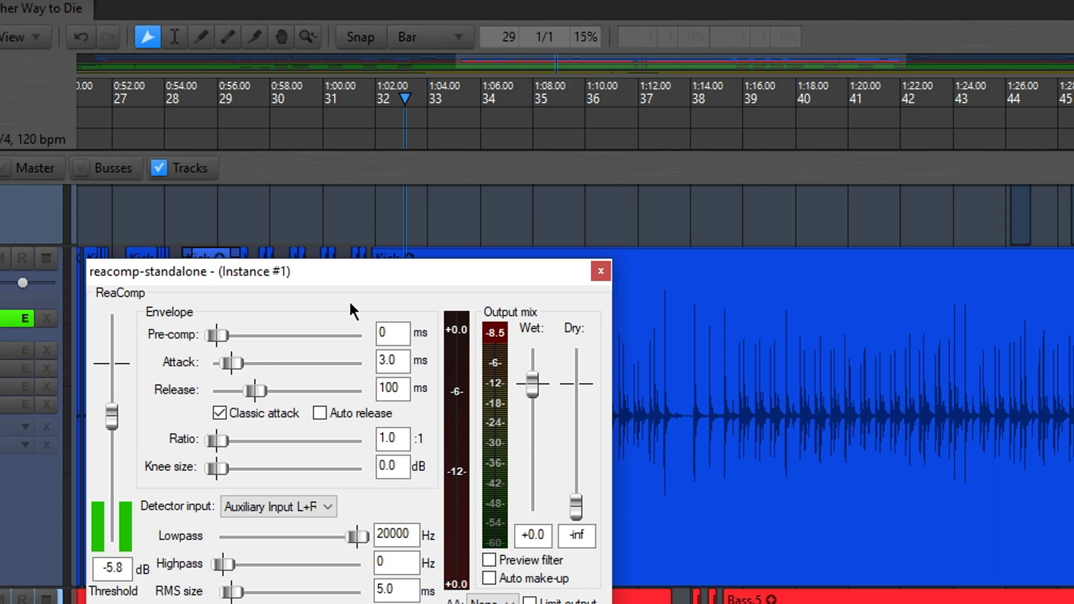
pyautogui.press('space')
pyautogui.scroll(-4, 110, 443)
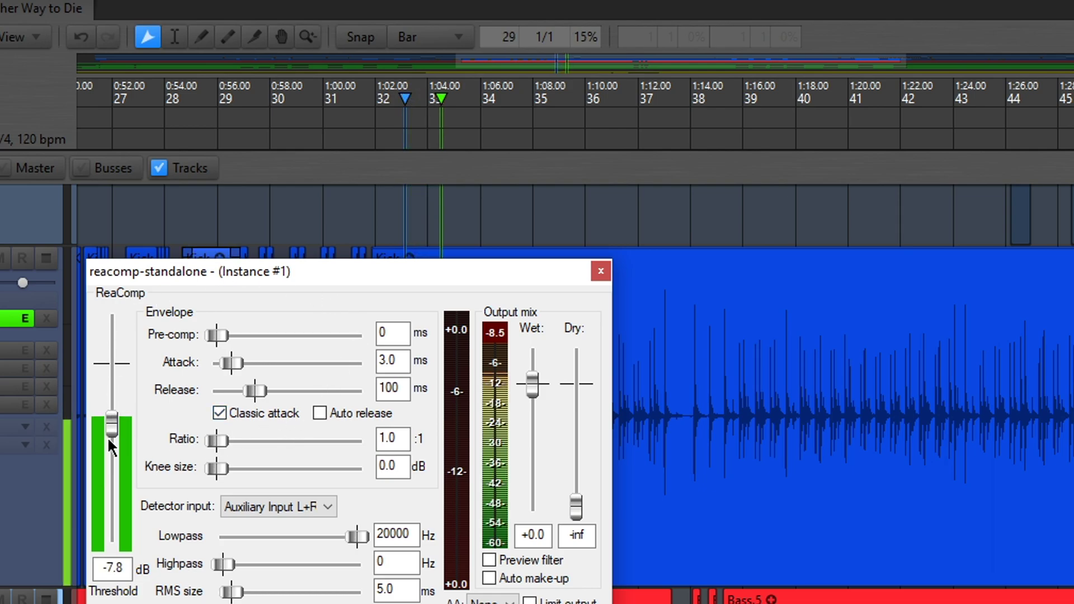
pyautogui.scroll(-2, 109, 443)
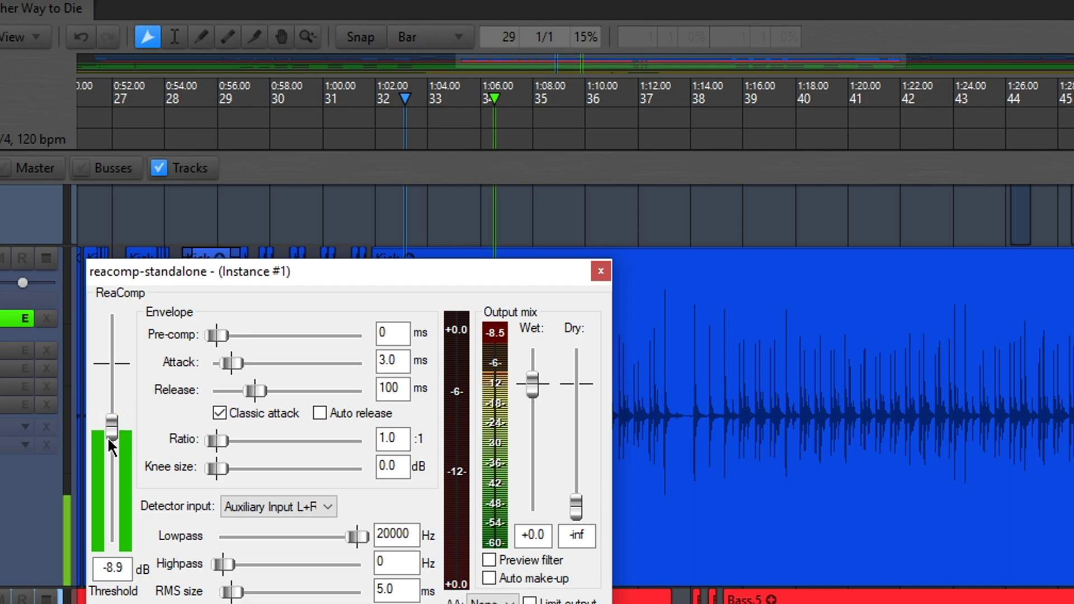
pyautogui.scroll(2, 109, 438)
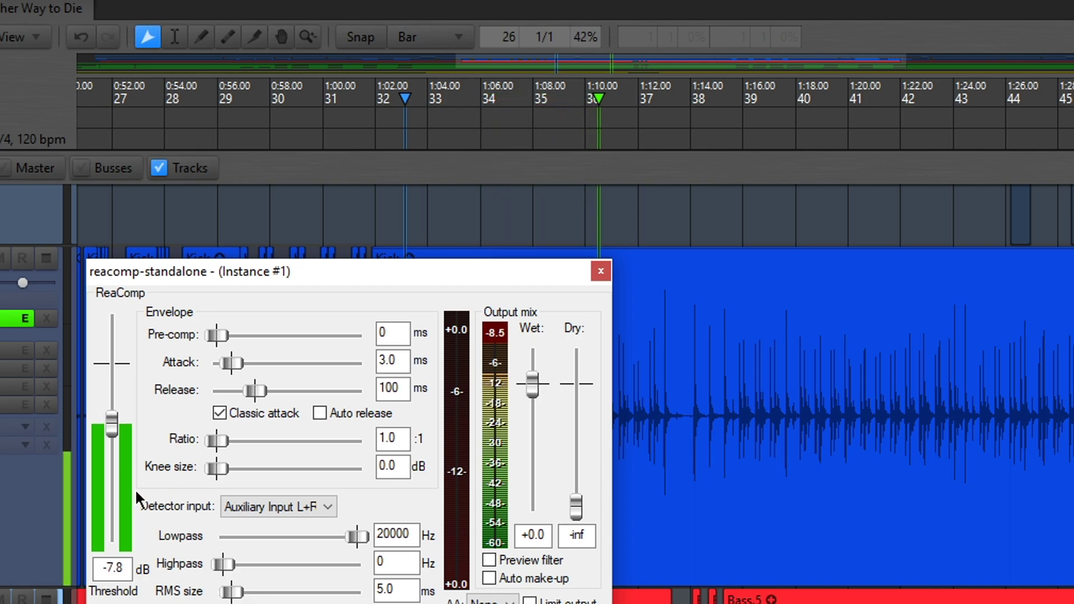
# - Set the sidechain ReaComp's ratio to 2.3:1 and its attack to 0.0 ms during playback
pyautogui.moveTo(213, 441); pyautogui.dragTo(232, 443)
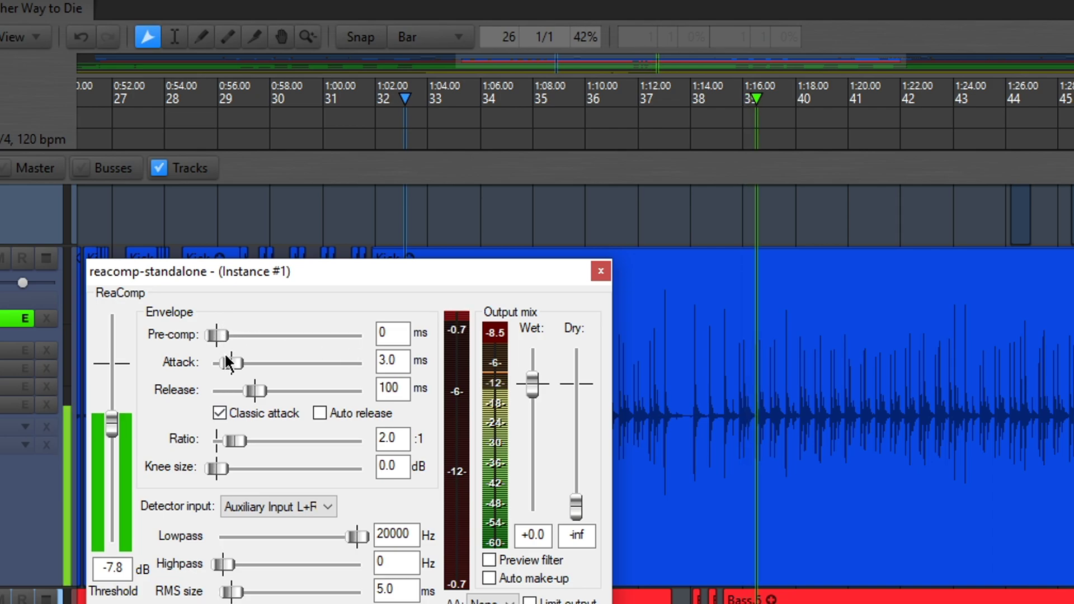
pyautogui.moveTo(230, 361); pyautogui.dragTo(216, 357)
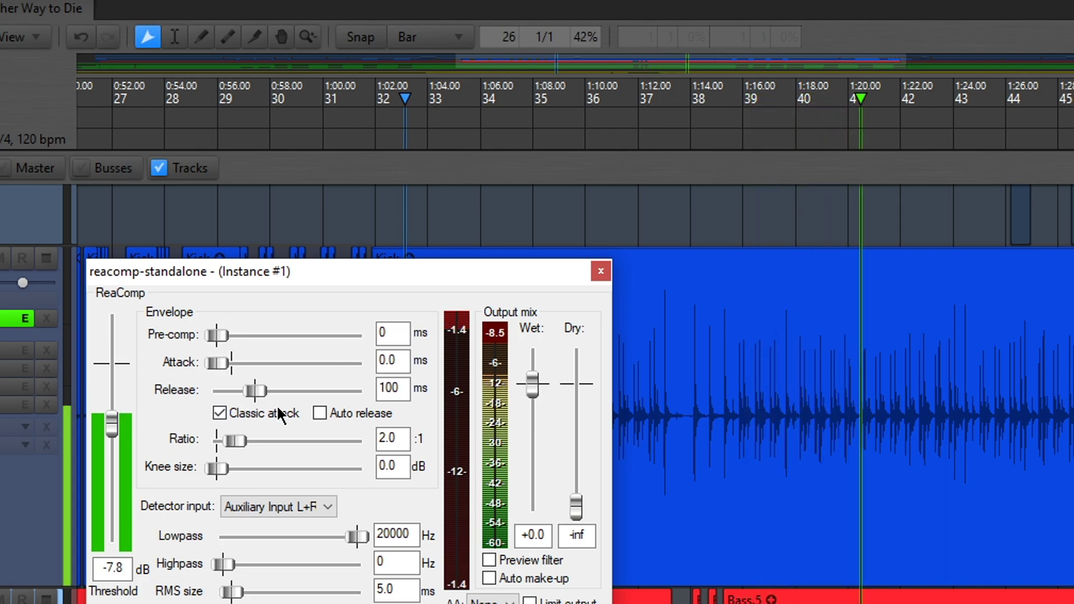
pyautogui.moveTo(240, 439); pyautogui.dragTo(243, 439)
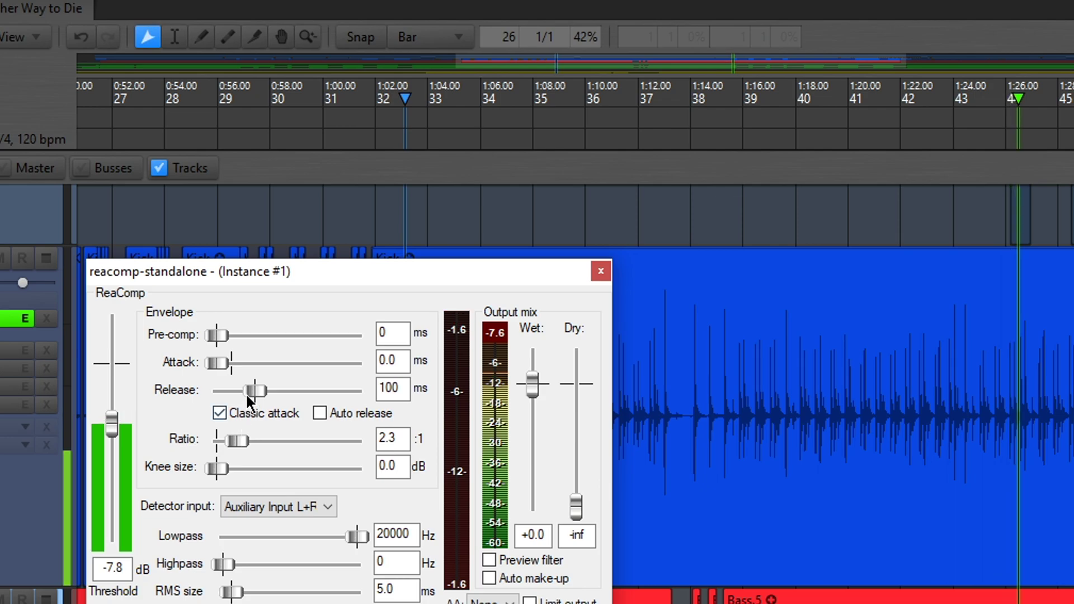
# - Set the sidechain ReaComp's release to 37 ms and its ratio to 3.5:1, and close its window
pyautogui.moveTo(259, 390); pyautogui.dragTo(247, 392)
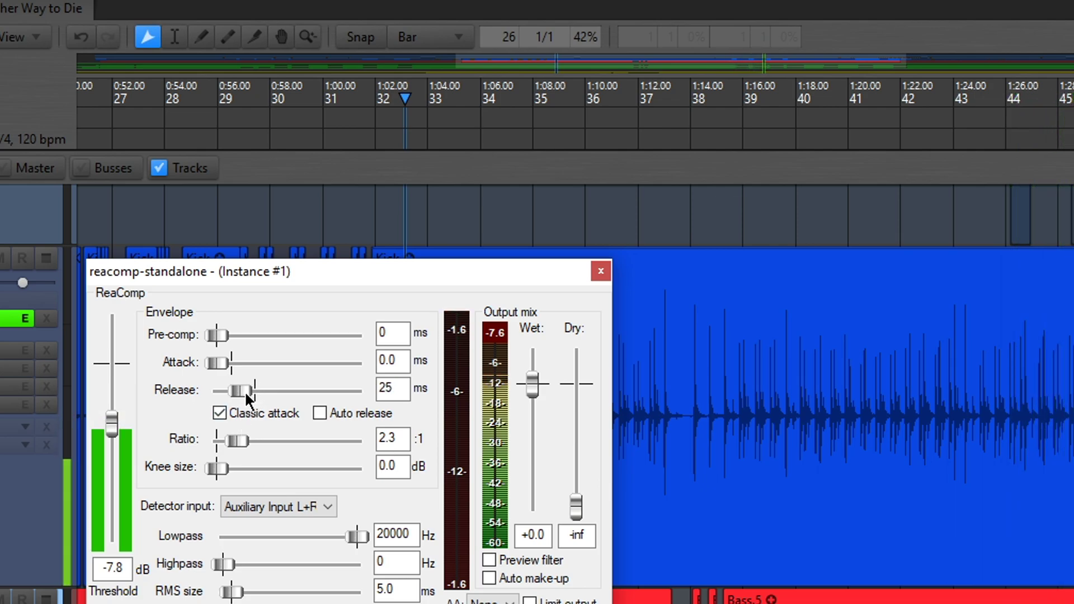
pyautogui.moveTo(247, 391); pyautogui.dragTo(250, 390)
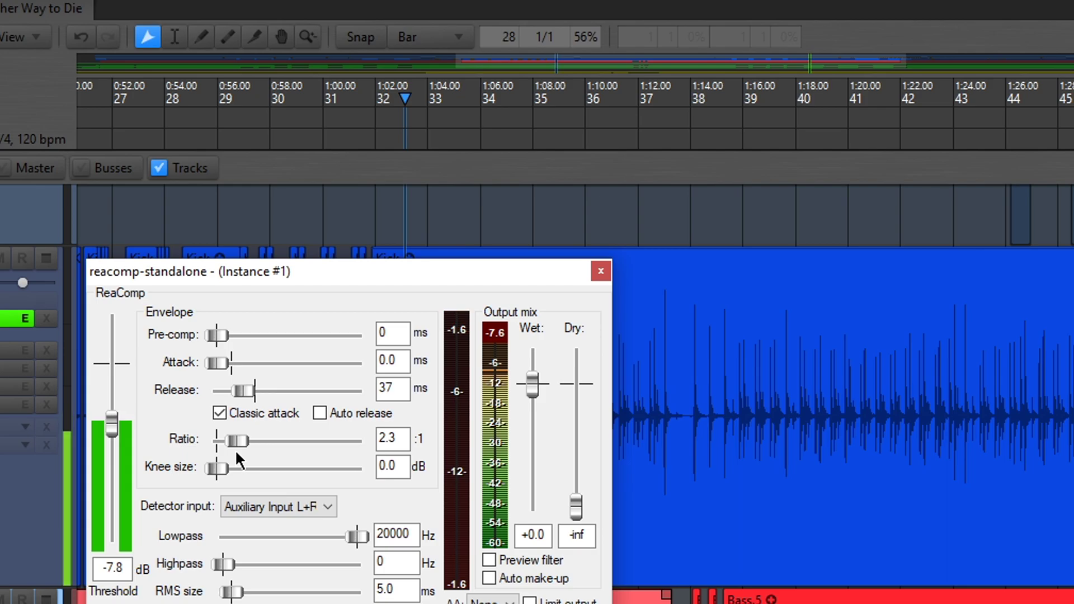
pyautogui.moveTo(236, 441); pyautogui.dragTo(243, 439)
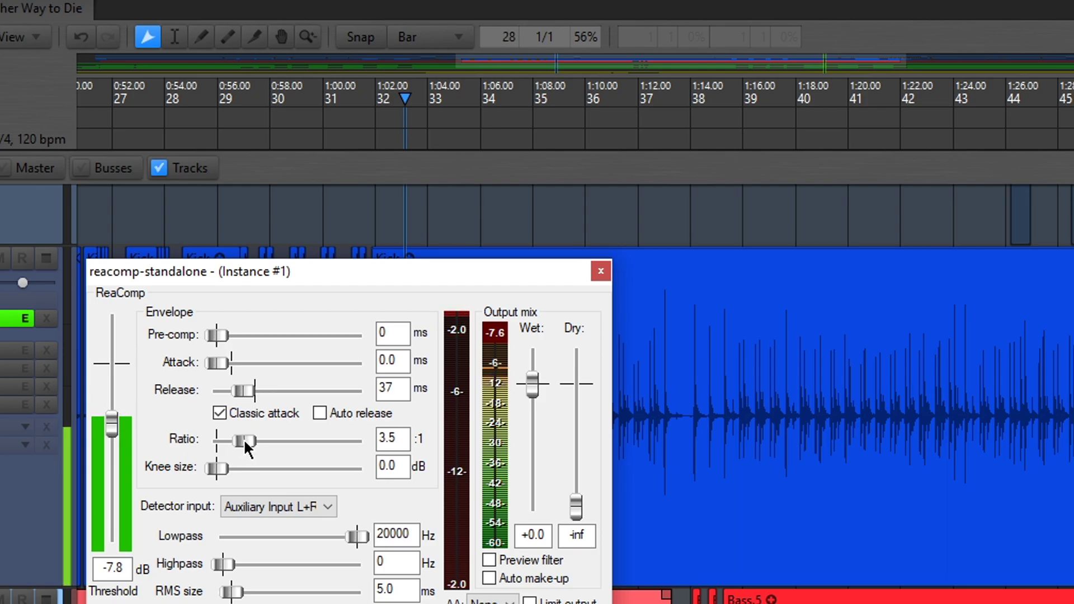
pyautogui.click(600, 271)
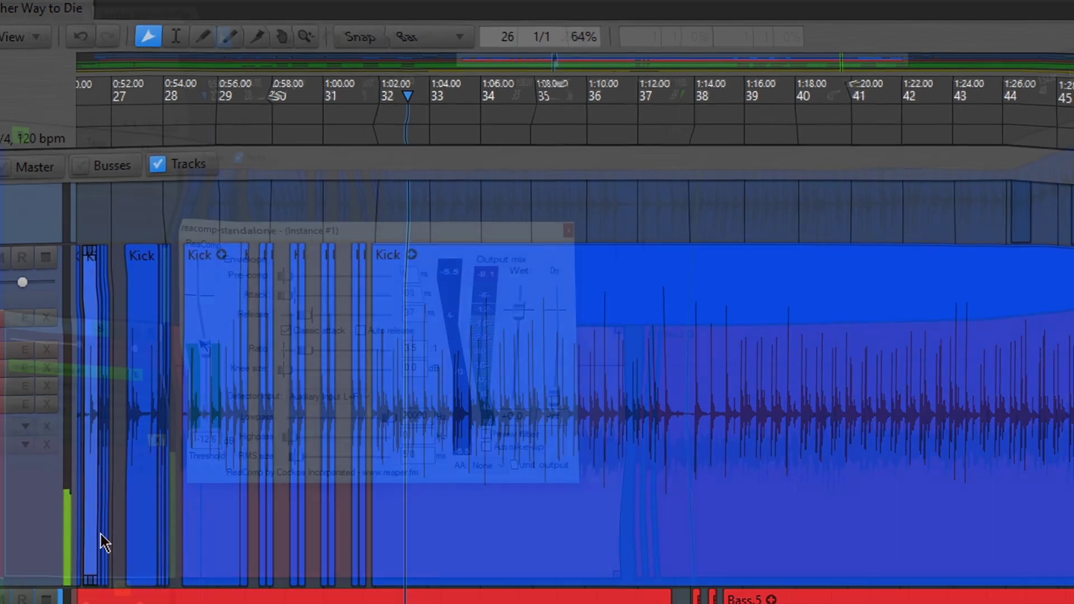
# - Set the sidechain ReaComp's threshold to -8.9 dB while playing the kick and bass, stop playback and close its window
pyautogui.moveTo(203, 335); pyautogui.dragTo(203, 341)
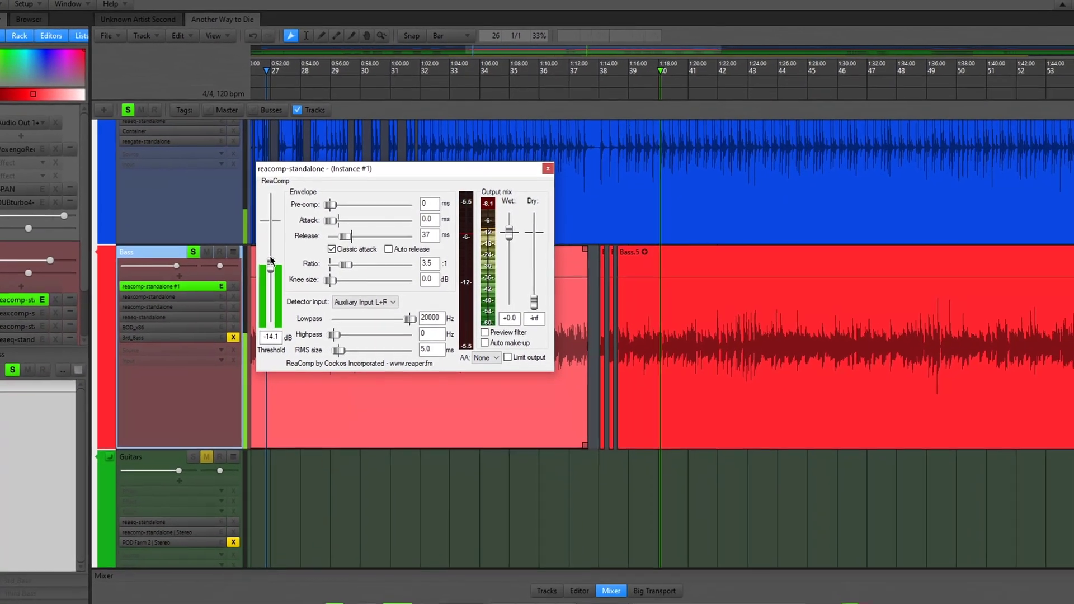
pyautogui.scroll(-5, 286, 244)
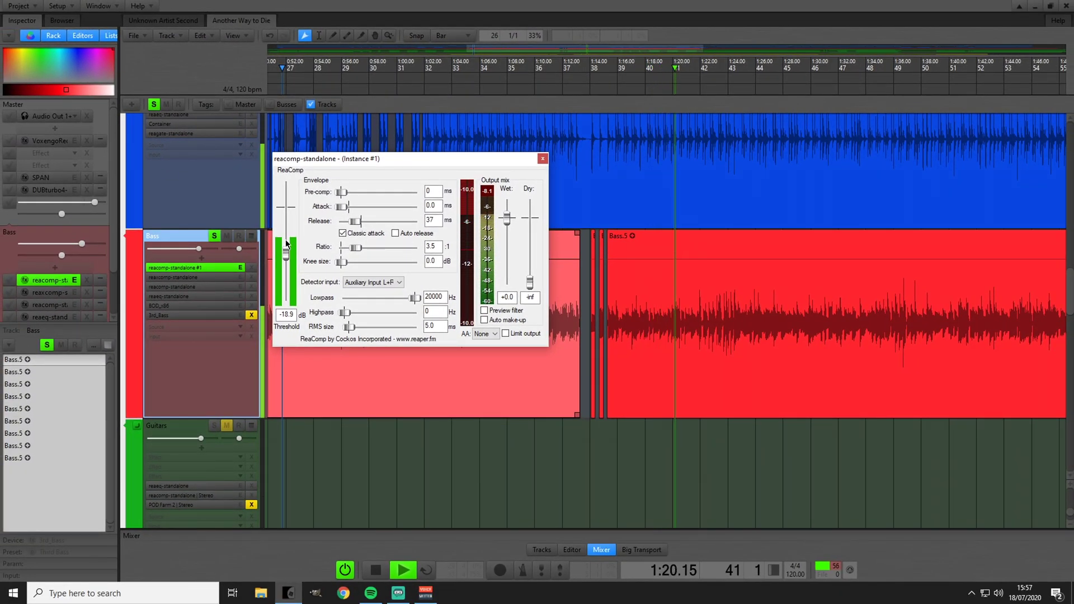
pyautogui.scroll(5, 286, 244)
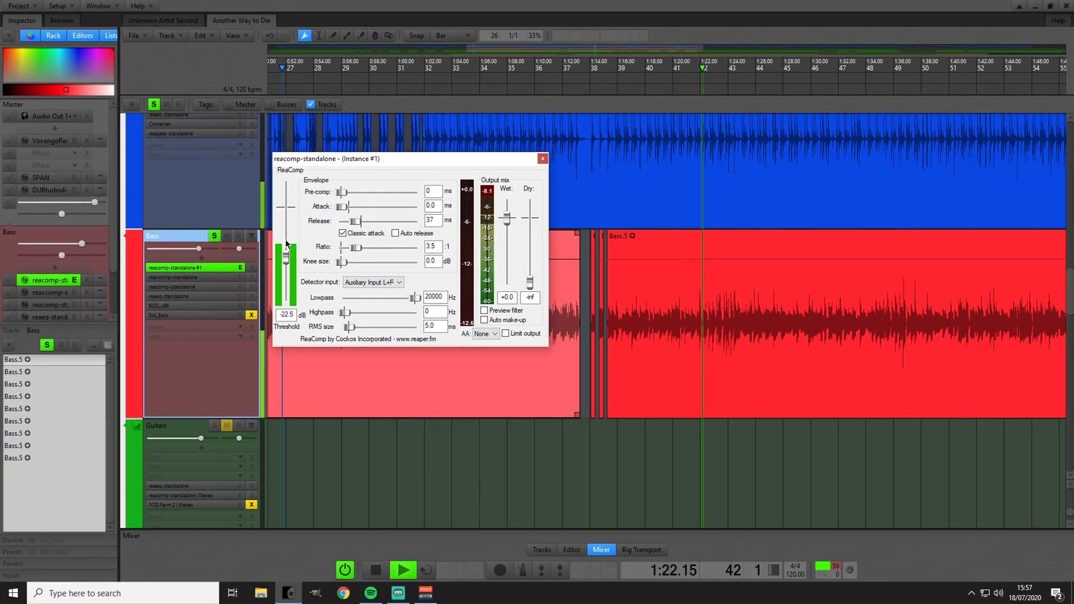
pyautogui.scroll(7, 286, 244)
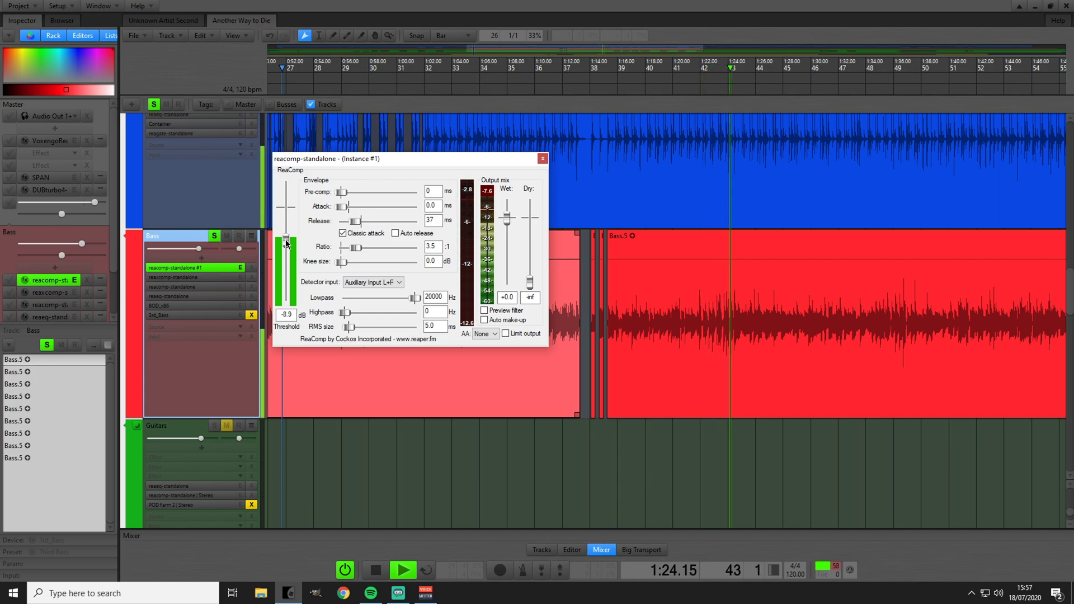
pyautogui.press('space')
pyautogui.click(543, 158)
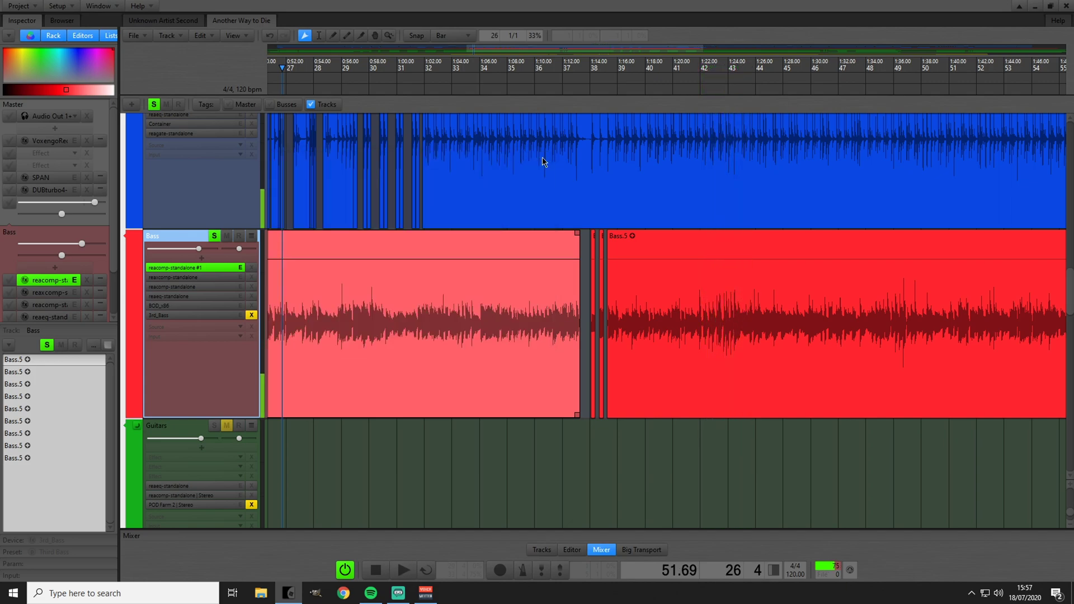
# - Try the Kick track's gain at about -11.4 while playing it with the bass, and stop playback
pyautogui.scroll(3, 286, 227)
pyautogui.scroll(3, 286, 226)
pyautogui.moveTo(185, 278)
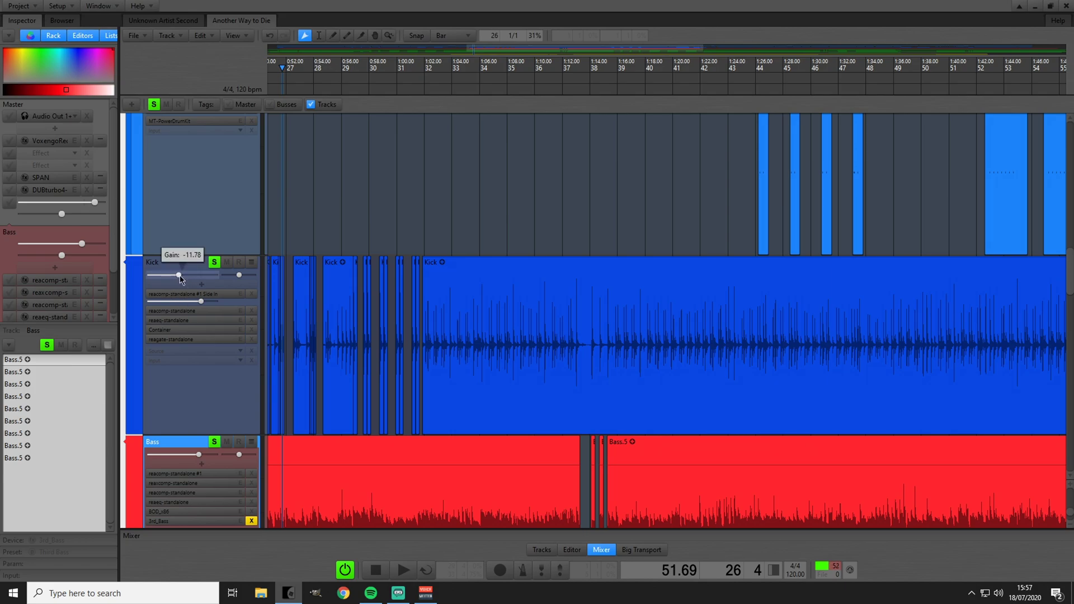
pyautogui.moveTo(182, 279); pyautogui.dragTo(180, 278)
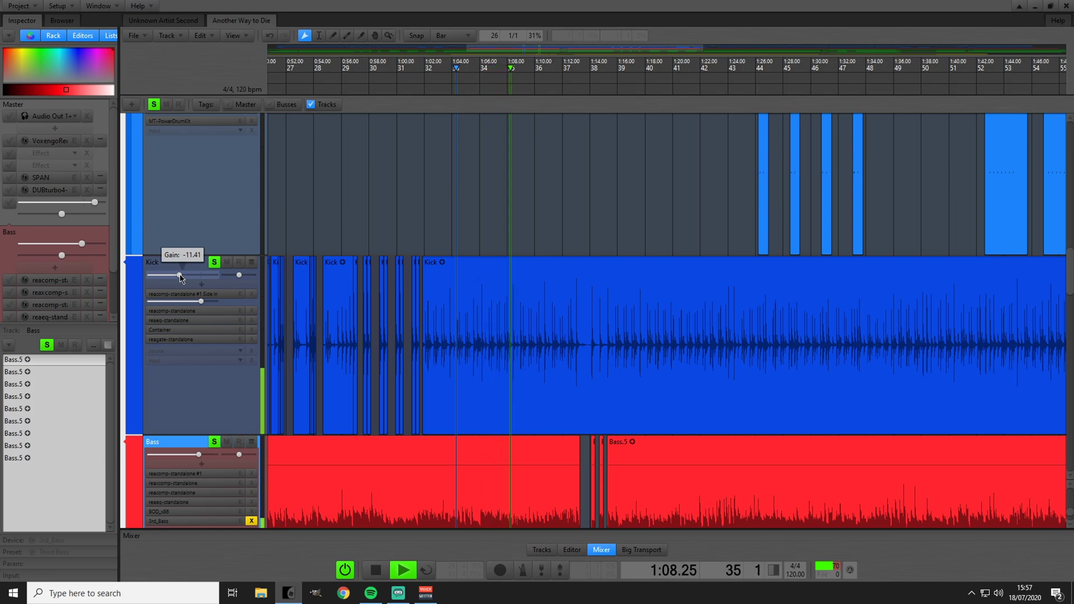
pyautogui.press('space')
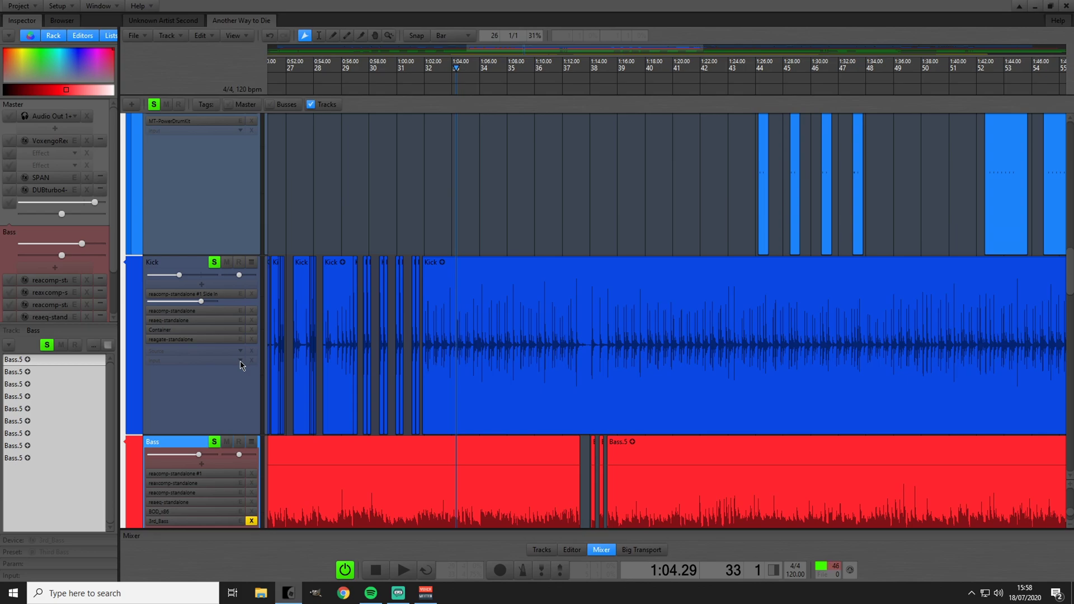
# - Open the sidechain ReaComp from the Kick track, raise the Kick's gain to about -6 during playback, and close the compressor window
pyautogui.doubleClick(195, 293)
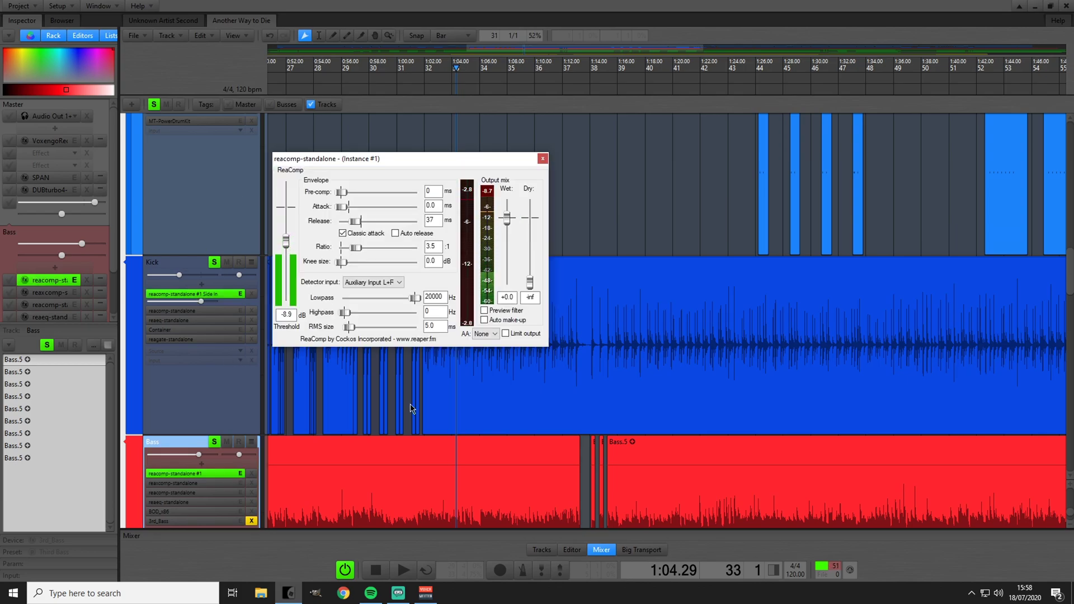
pyautogui.middleClick(445, 394)
pyautogui.moveTo(179, 274); pyautogui.dragTo(183, 276)
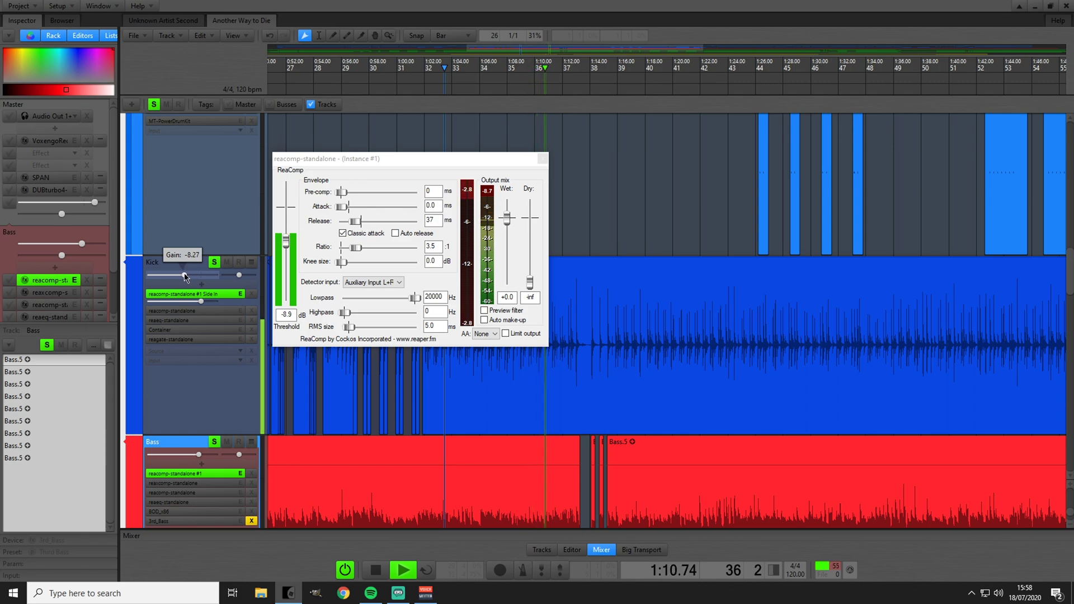
pyautogui.moveTo(185, 276); pyautogui.dragTo(189, 278)
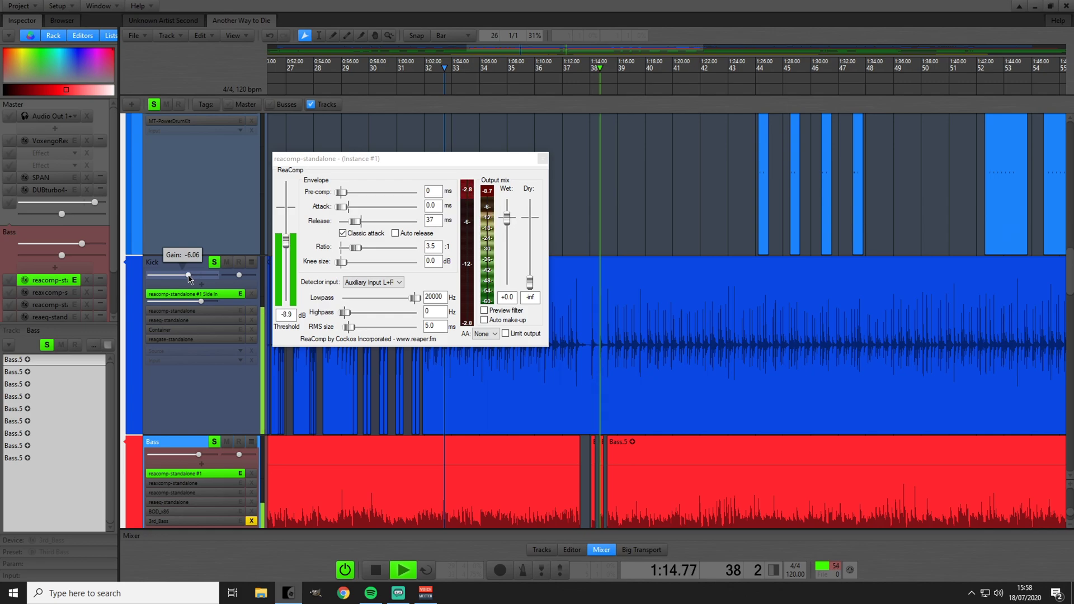
pyautogui.moveTo(189, 279); pyautogui.dragTo(188, 279)
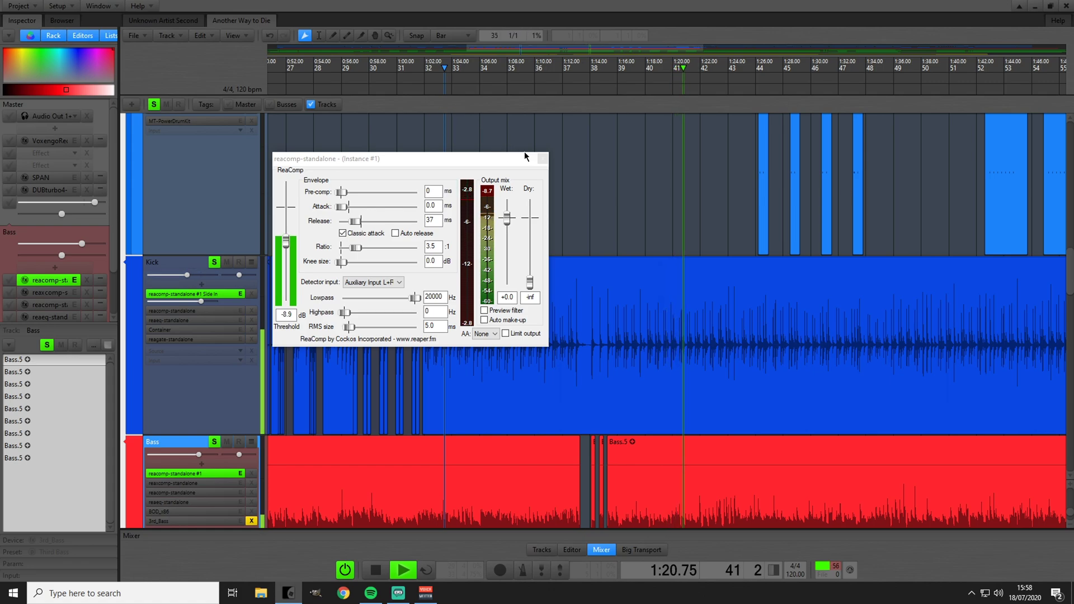
pyautogui.click(543, 158)
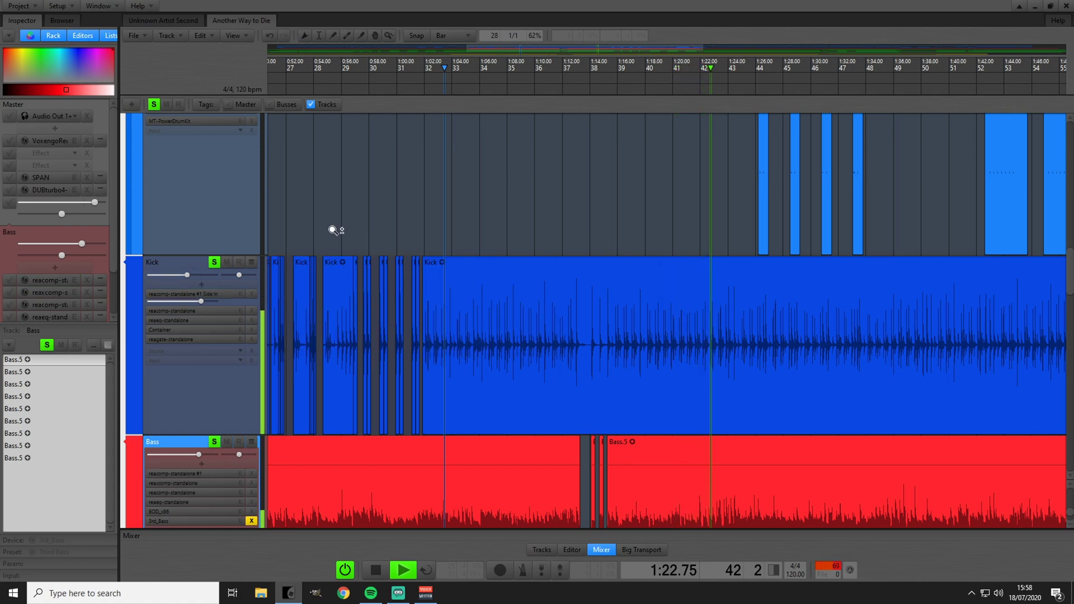
# - Enlarge the Bass track's height until its effect list shows, and stop playback
pyautogui.scroll(-4, 332, 228)
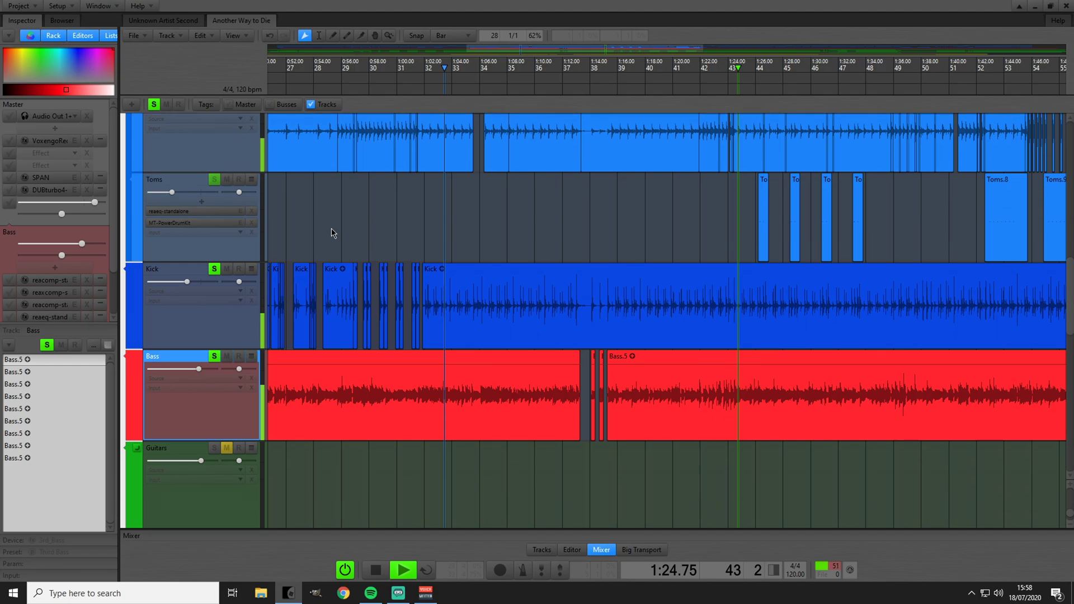
pyautogui.moveTo(191, 441); pyautogui.dragTo(185, 485)
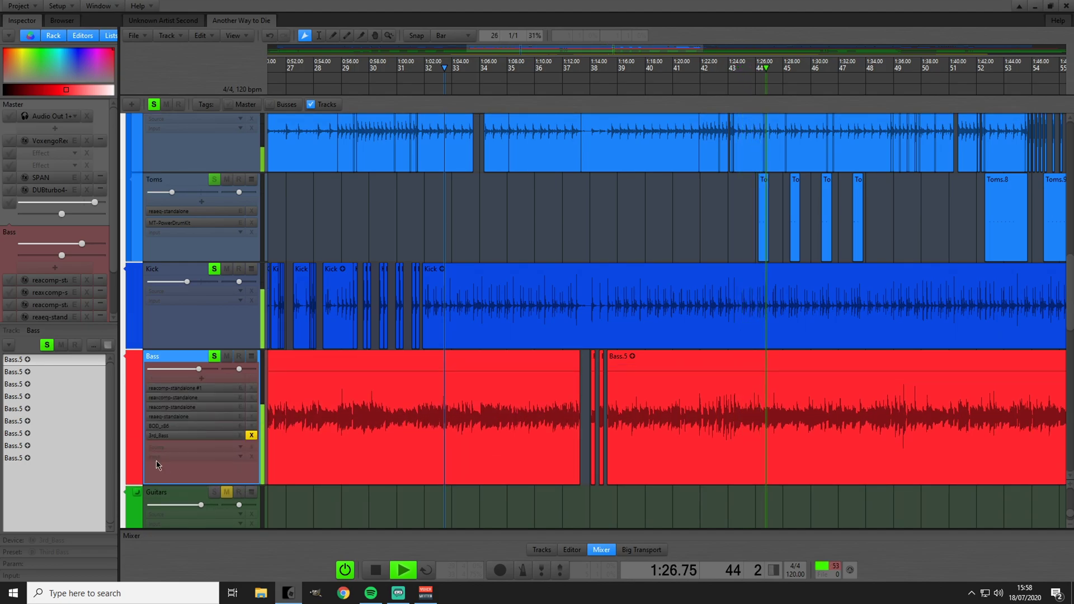
pyautogui.press('space')
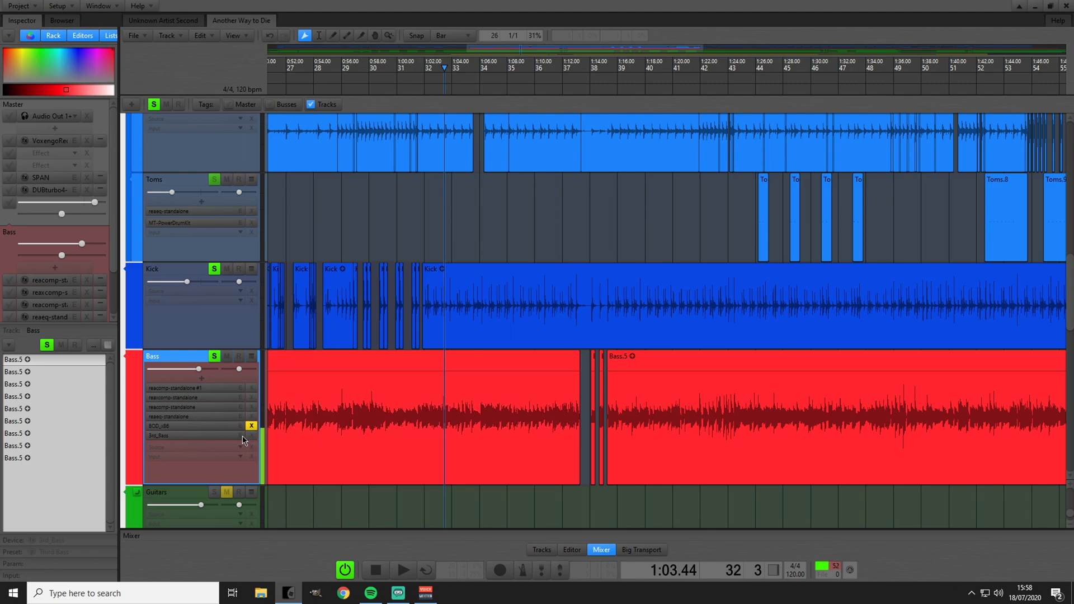
# - Play the kick and bass from bar 30 and switch the Bass track from 3rd_Bass back to BOD_x86, bypassing 3rd_Bass
pyautogui.scroll(-3, 336, 421)
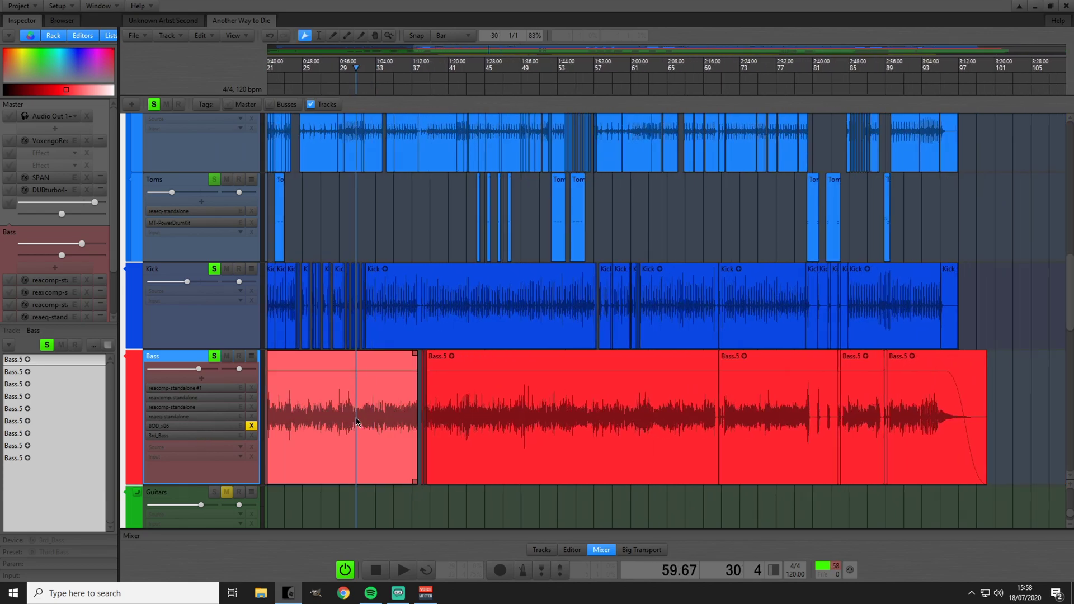
pyautogui.press('space')
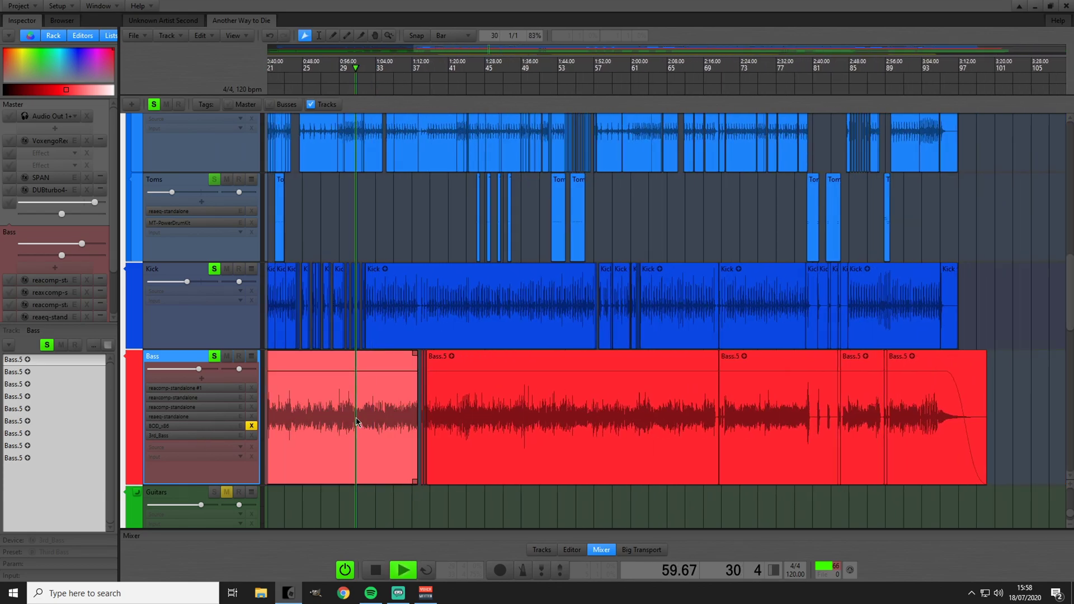
pyautogui.click(251, 426)
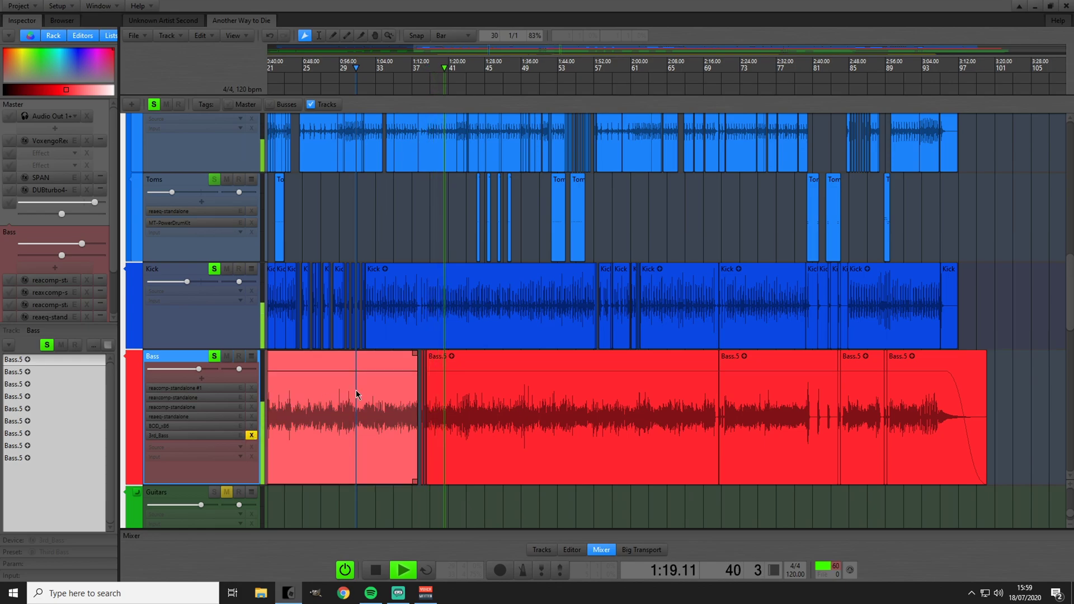
pyautogui.press('space')
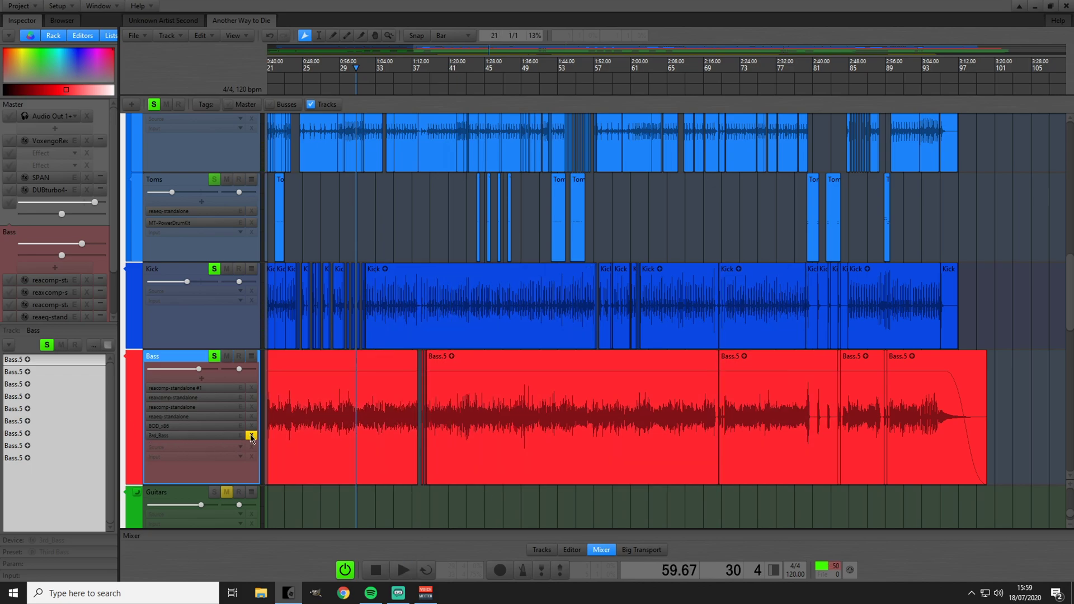
# - Select the long Bass.5 clip in the middle of the Bass track and place the play position at bar 39
pyautogui.click(550, 437)
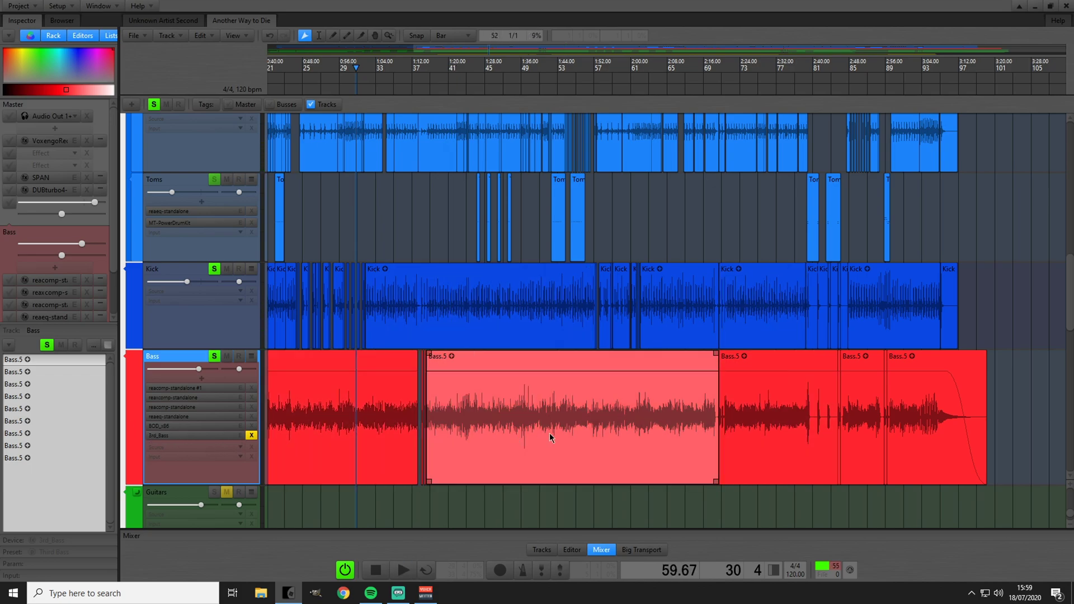
pyautogui.click(401, 434)
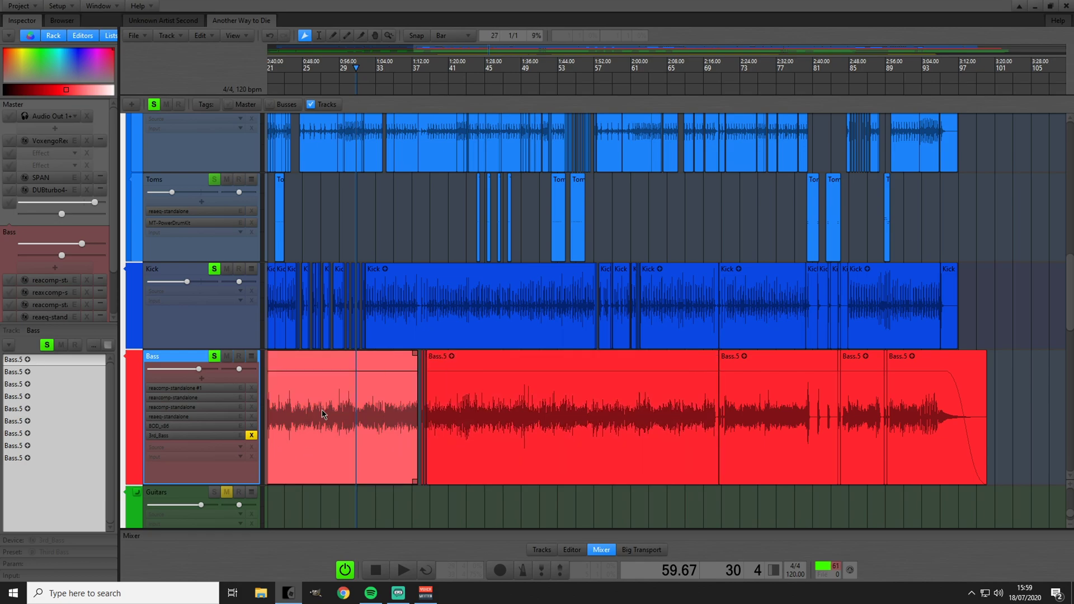
pyautogui.click(505, 421)
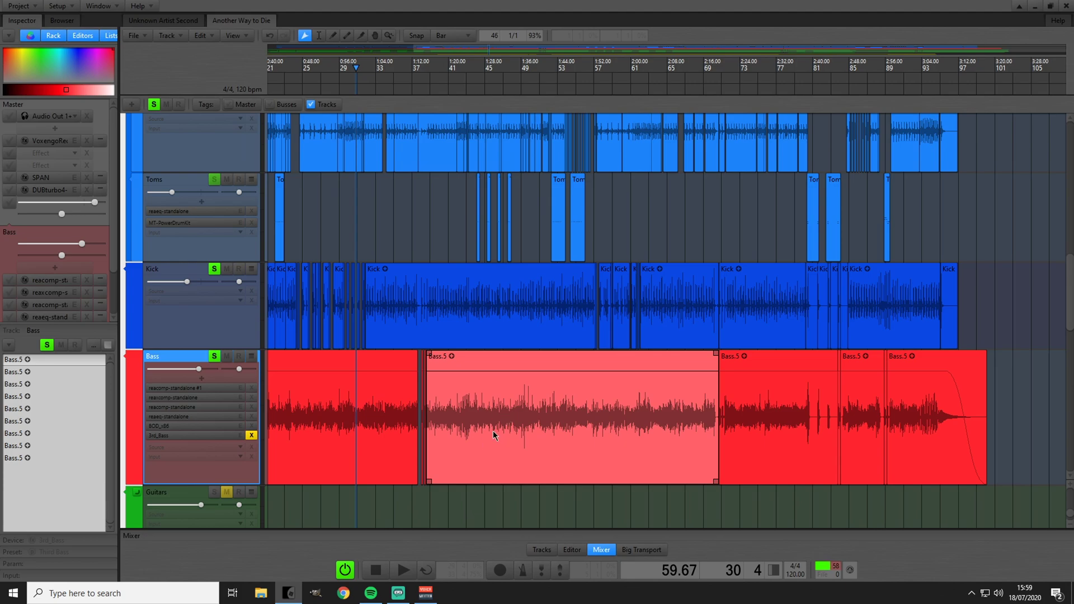
pyautogui.scroll(-3, 487, 430)
pyautogui.scroll(2, 479, 426)
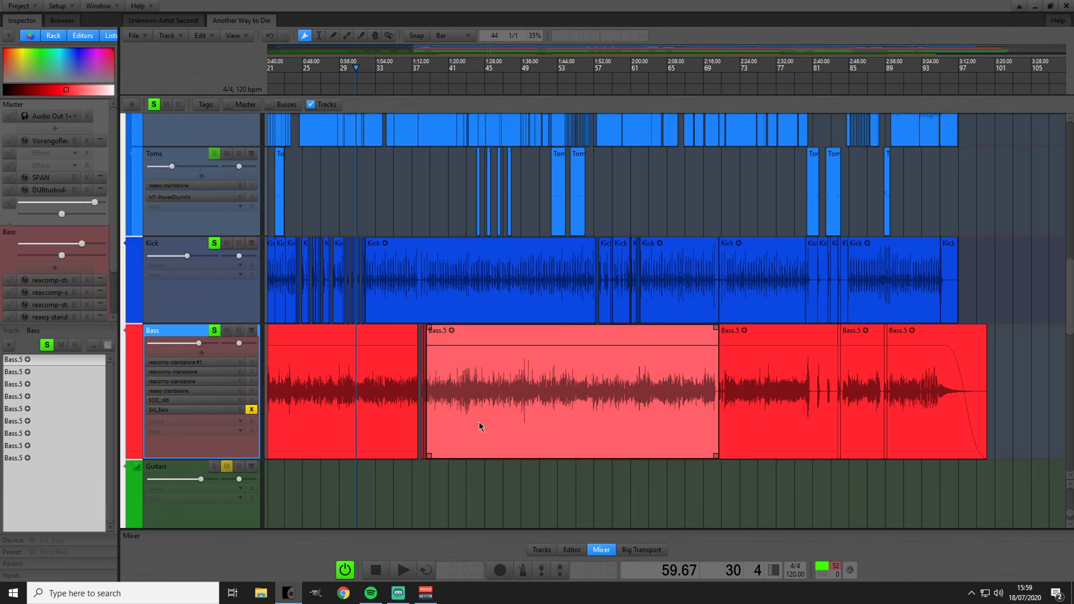
pyautogui.scroll(1, 434, 405)
pyautogui.click(435, 406)
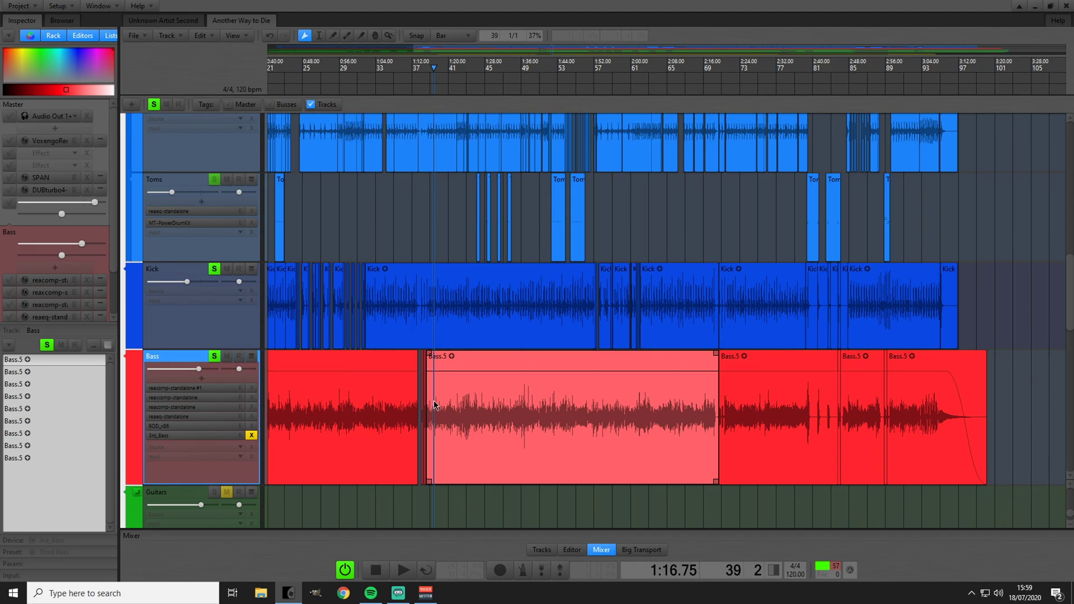